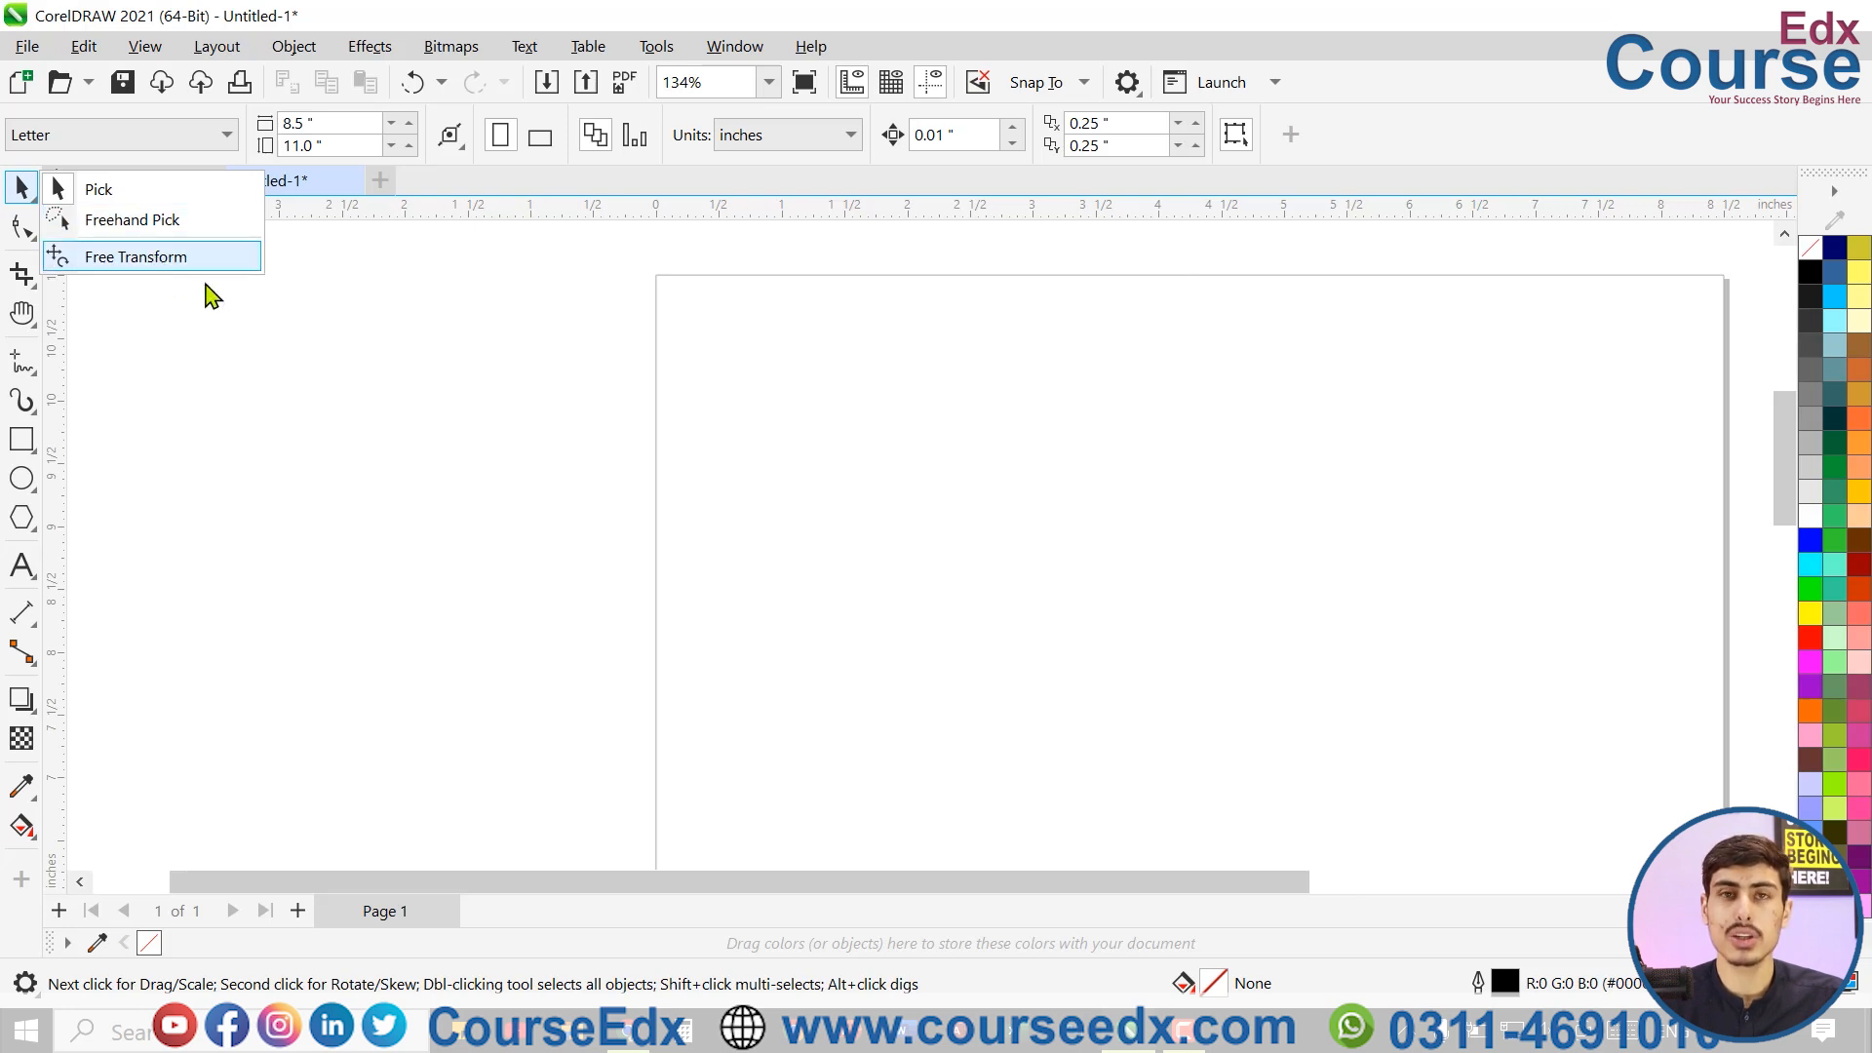
- Draw a circle about 0.66 inches wide near the page's upper-left corner and fill it blue
click(370, 395)
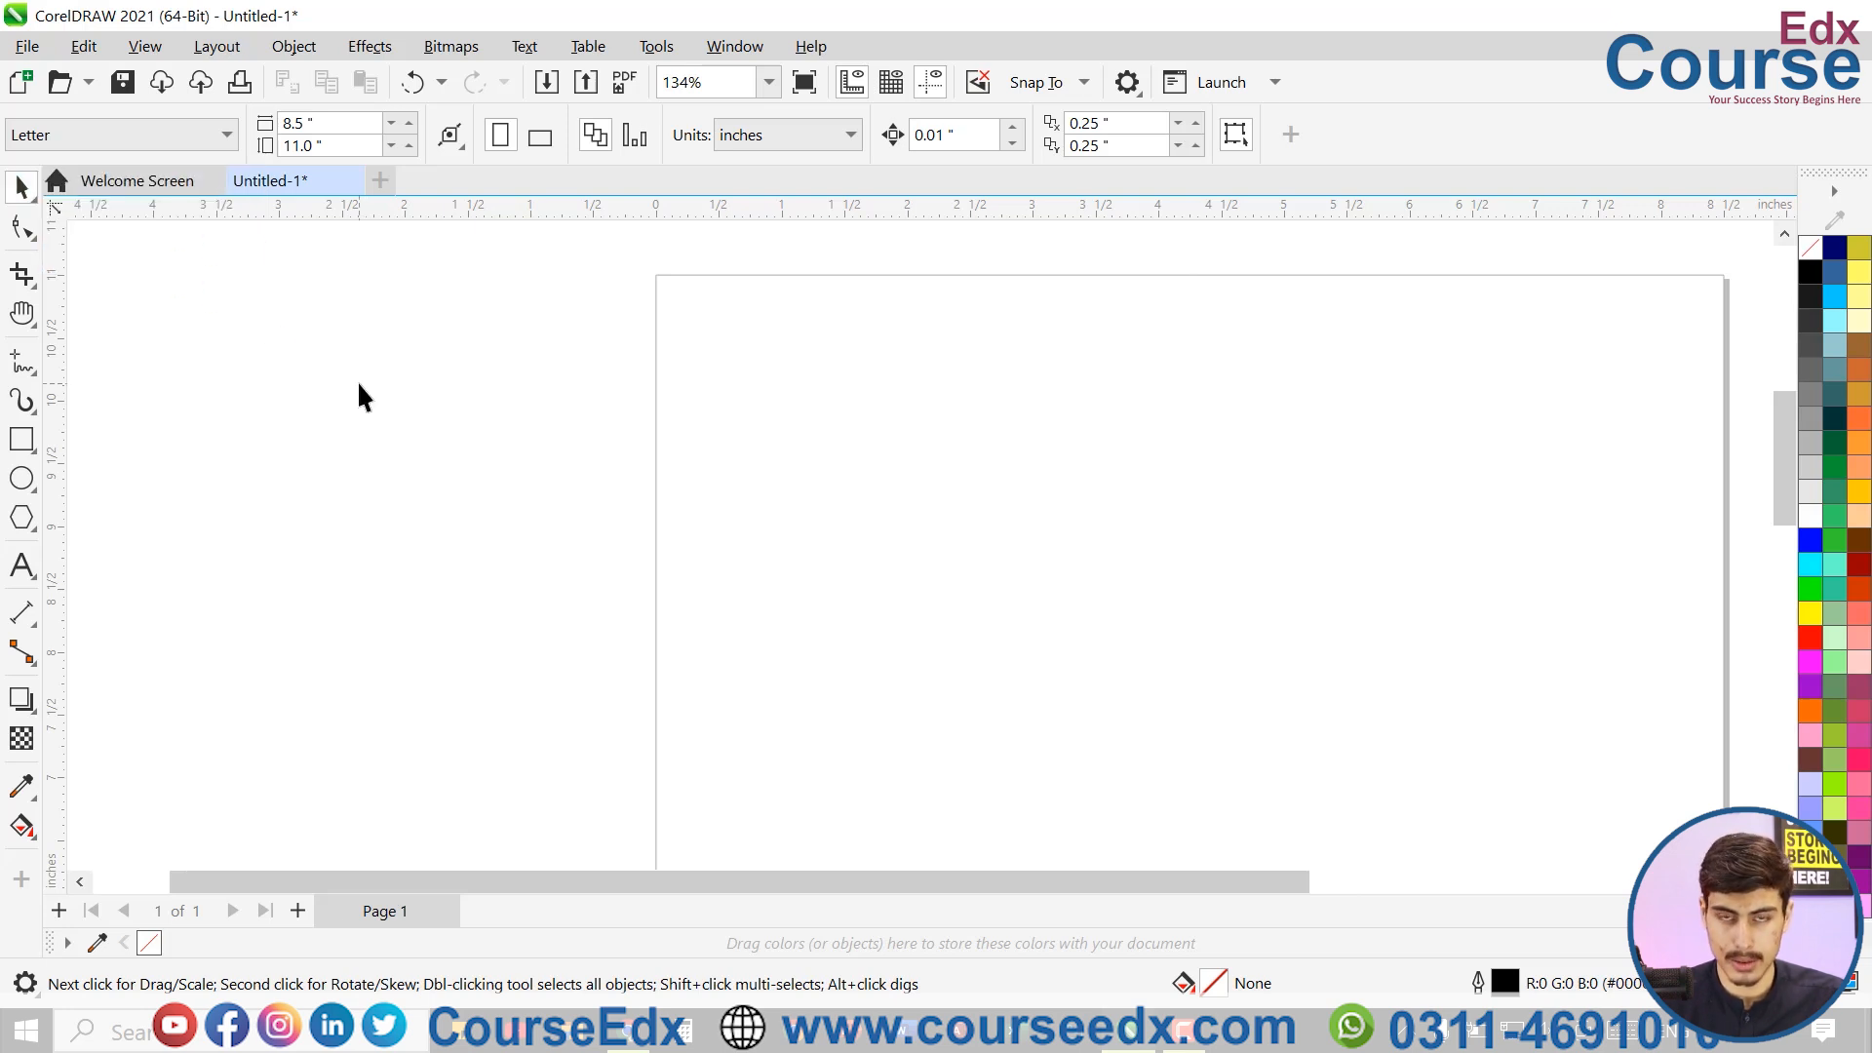
scroll(358, 387, down, 2)
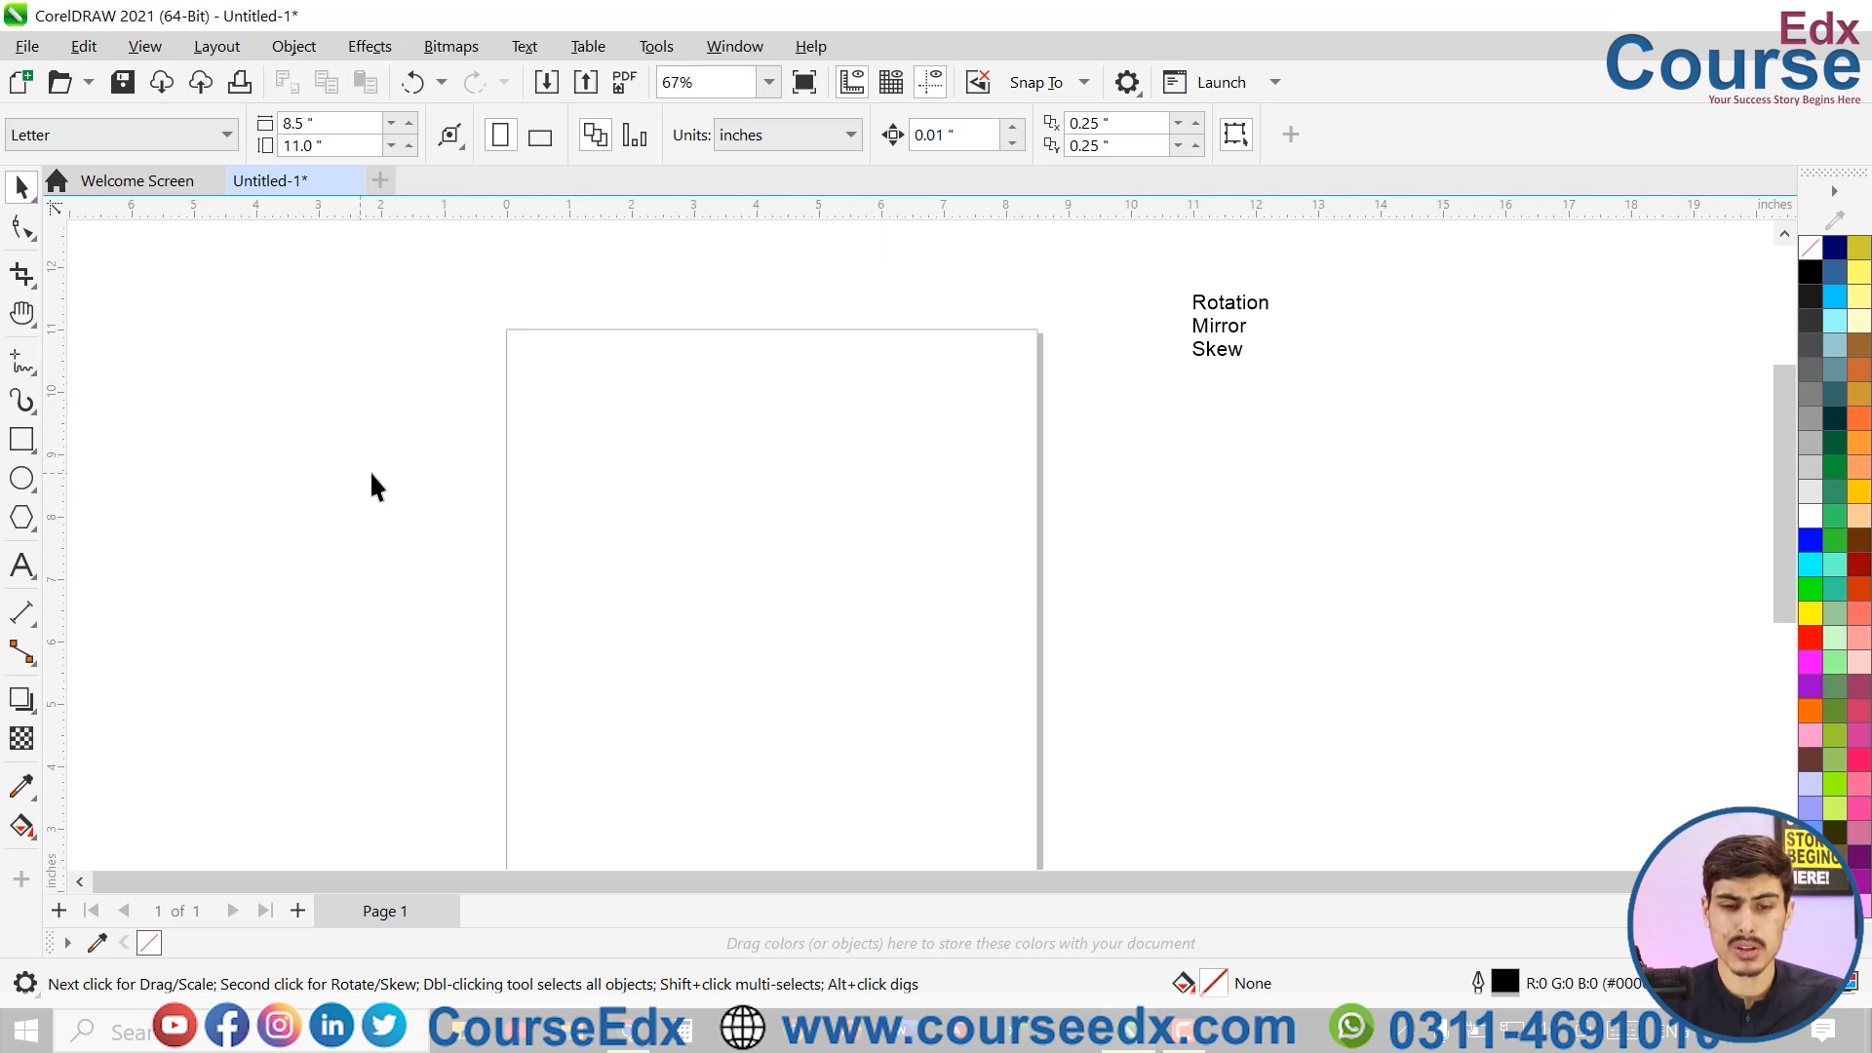
scroll(387, 471, up, 1)
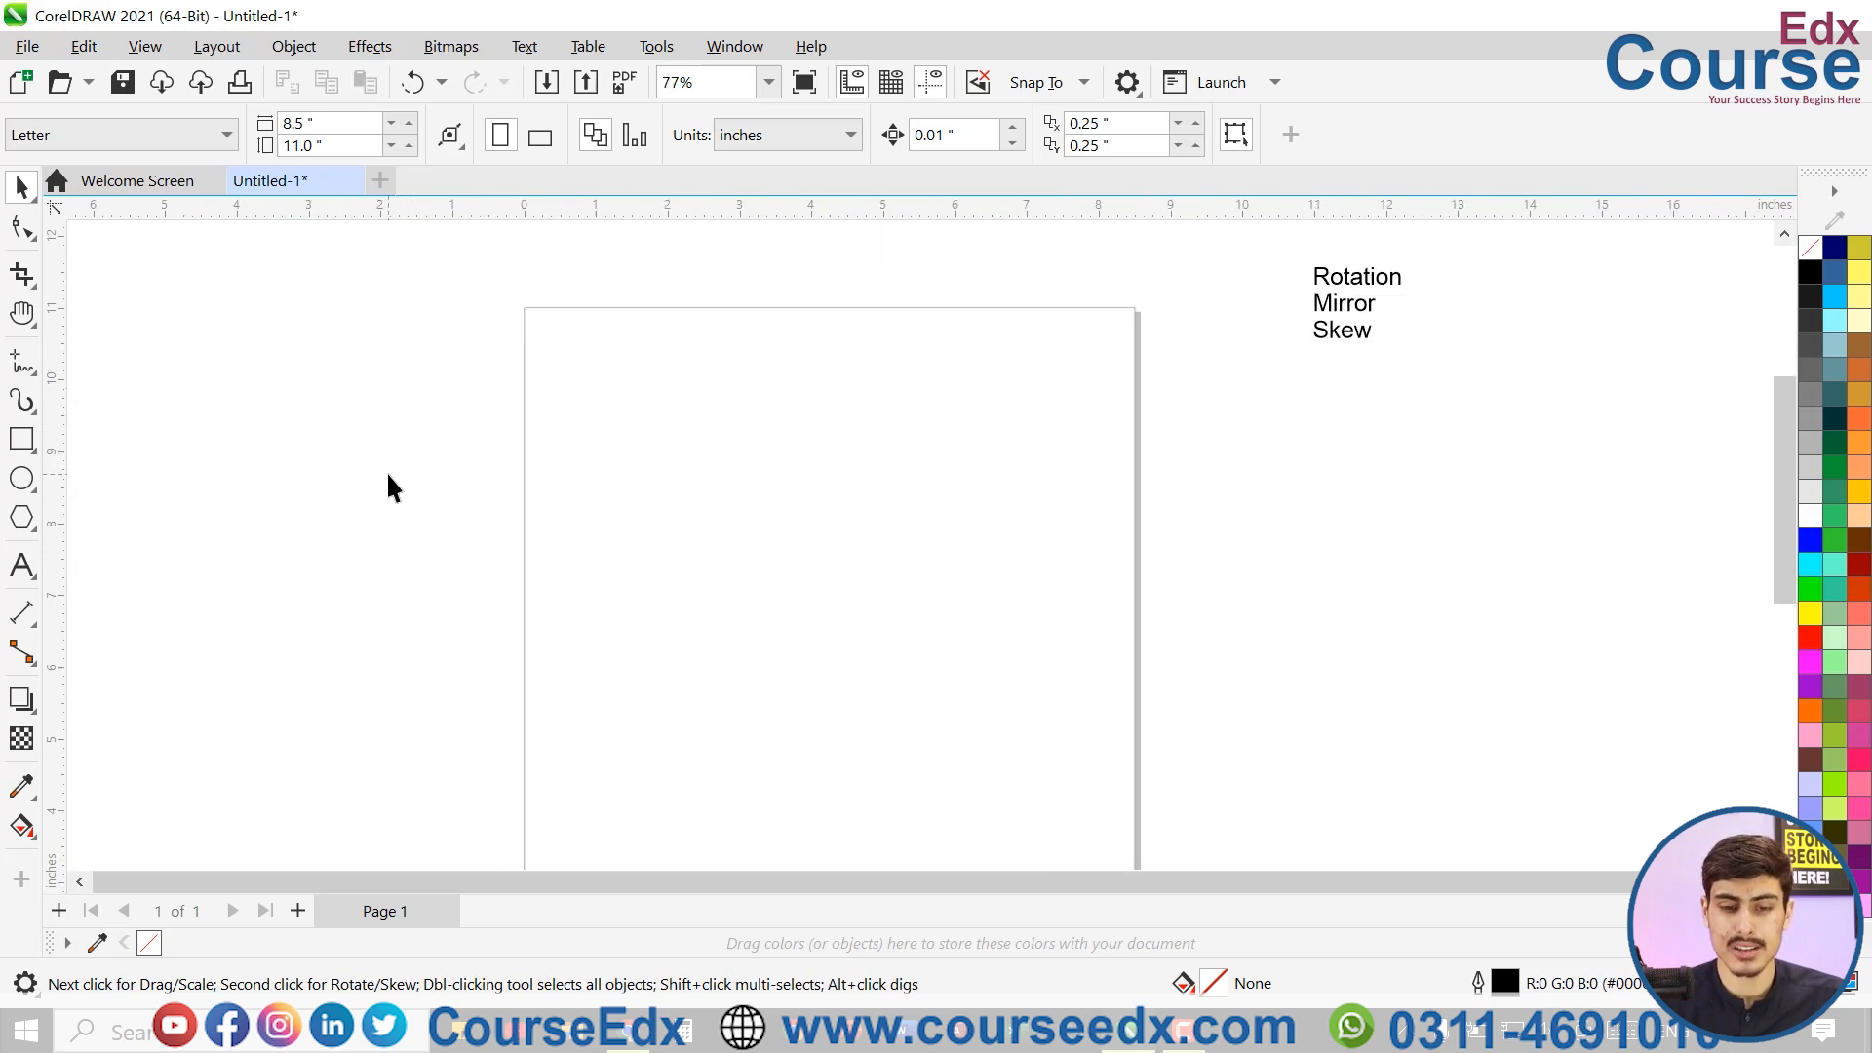
click(22, 479)
scroll(531, 426, up, 2)
drag(416, 320, 526, 427)
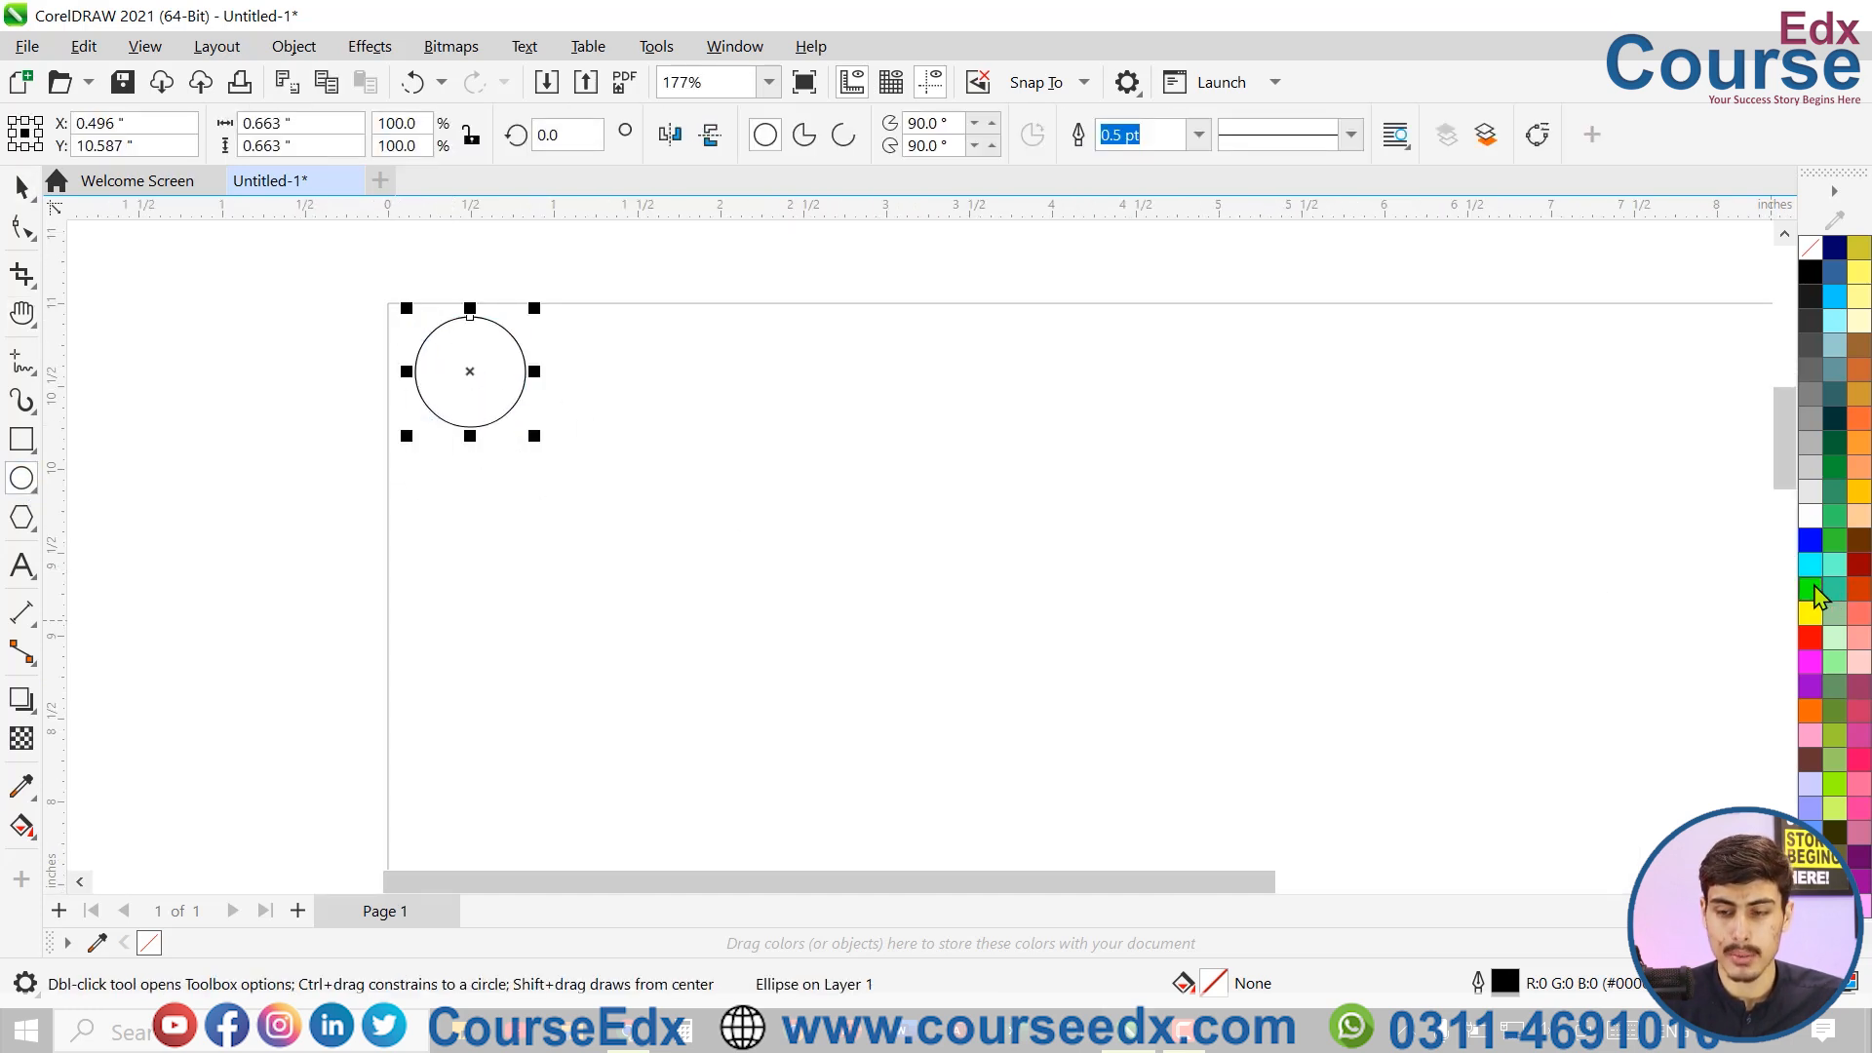
click(1810, 540)
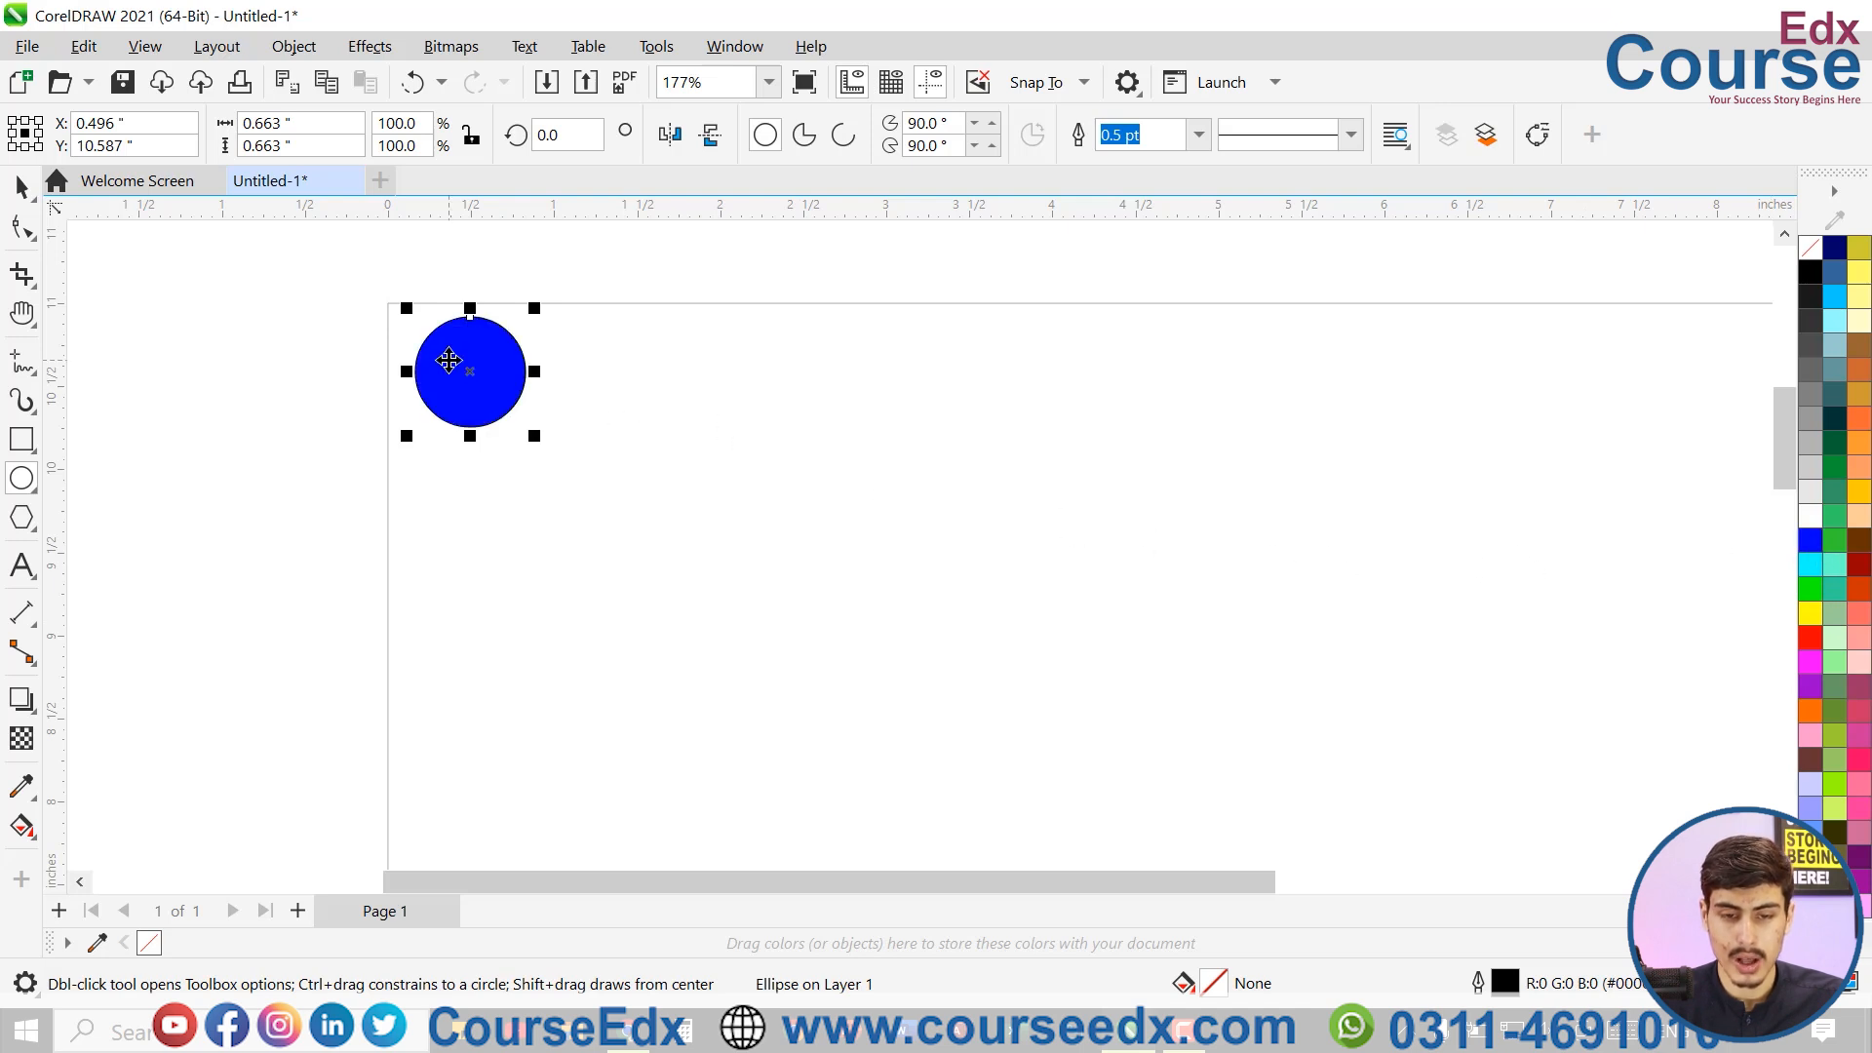
- Place horizontal guidelines along the upper and lower edges of the blue circle
scroll(448, 360, up, 2)
key(space)
scroll(496, 334, up, 2)
scroll(514, 309, down, 1)
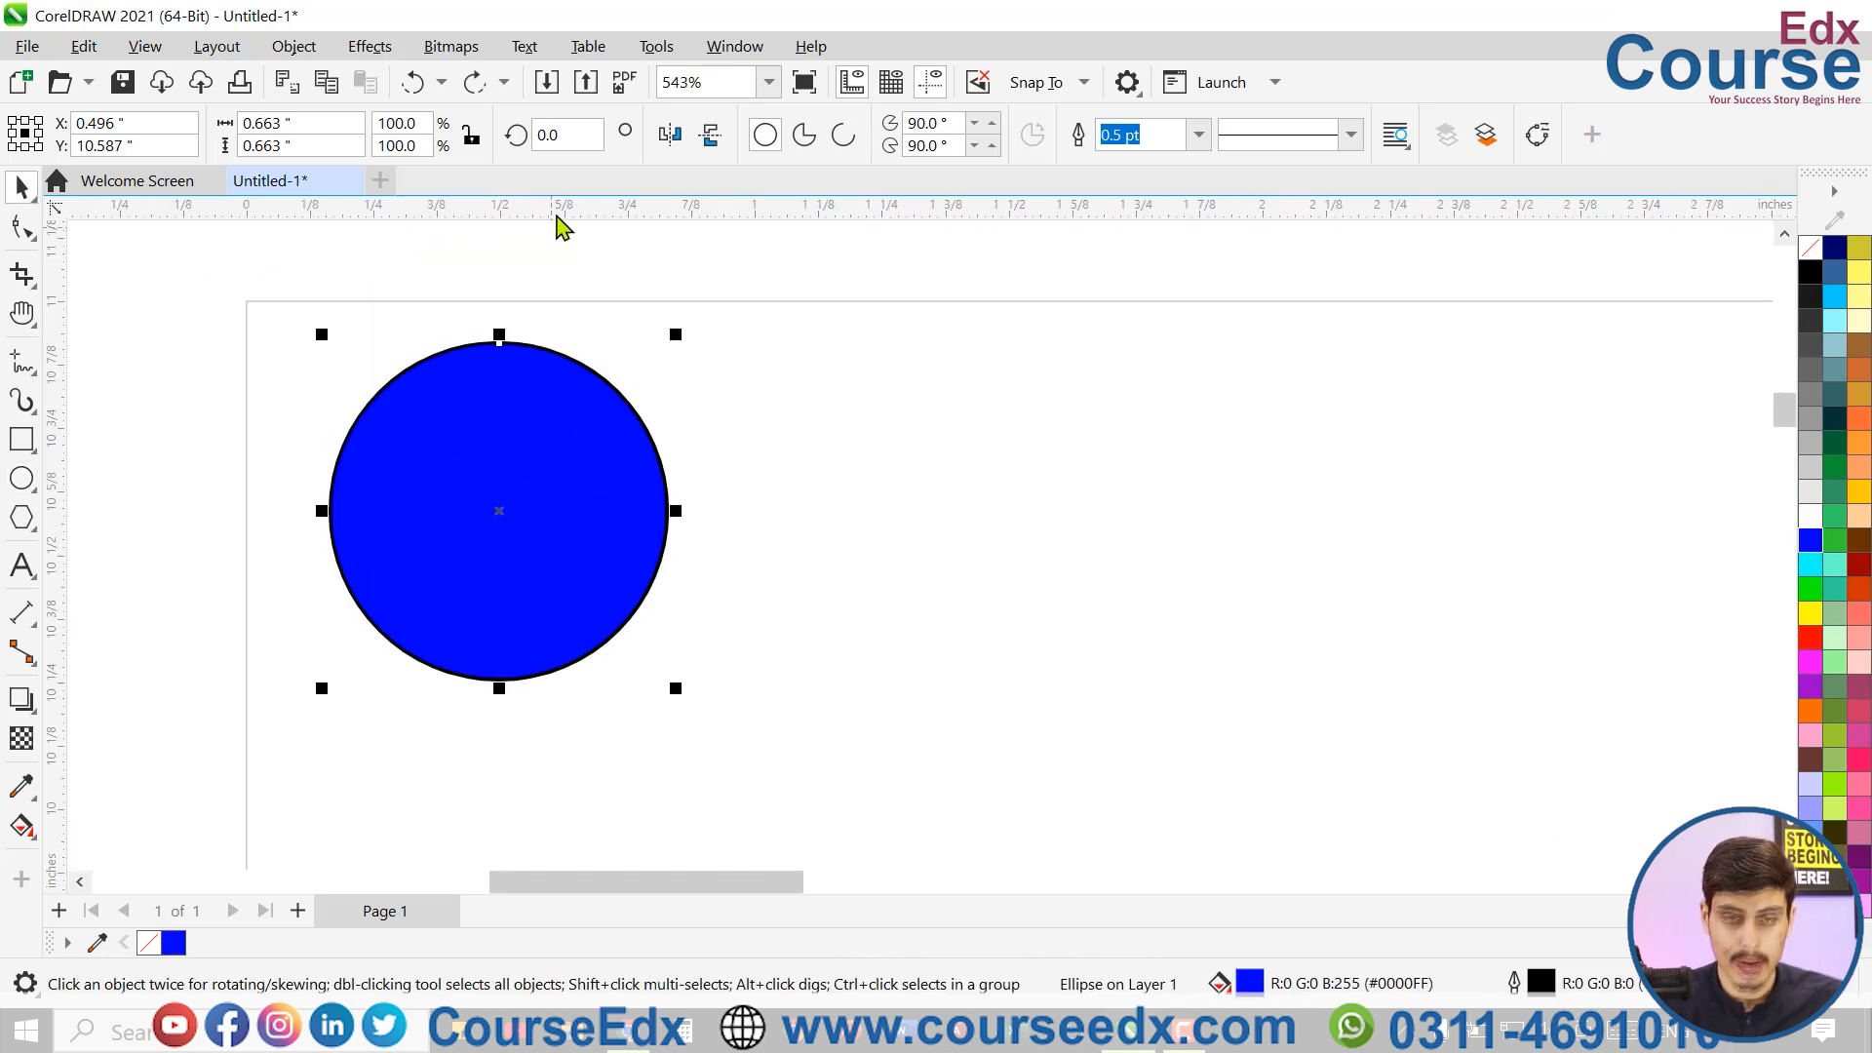
drag(550, 339, 582, 341)
drag(617, 589, 590, 682)
- Copy the circle horizontally between the guidelines and repeat the duplication to form an evenly spaced row of ten circles
drag(537, 546, 930, 532)
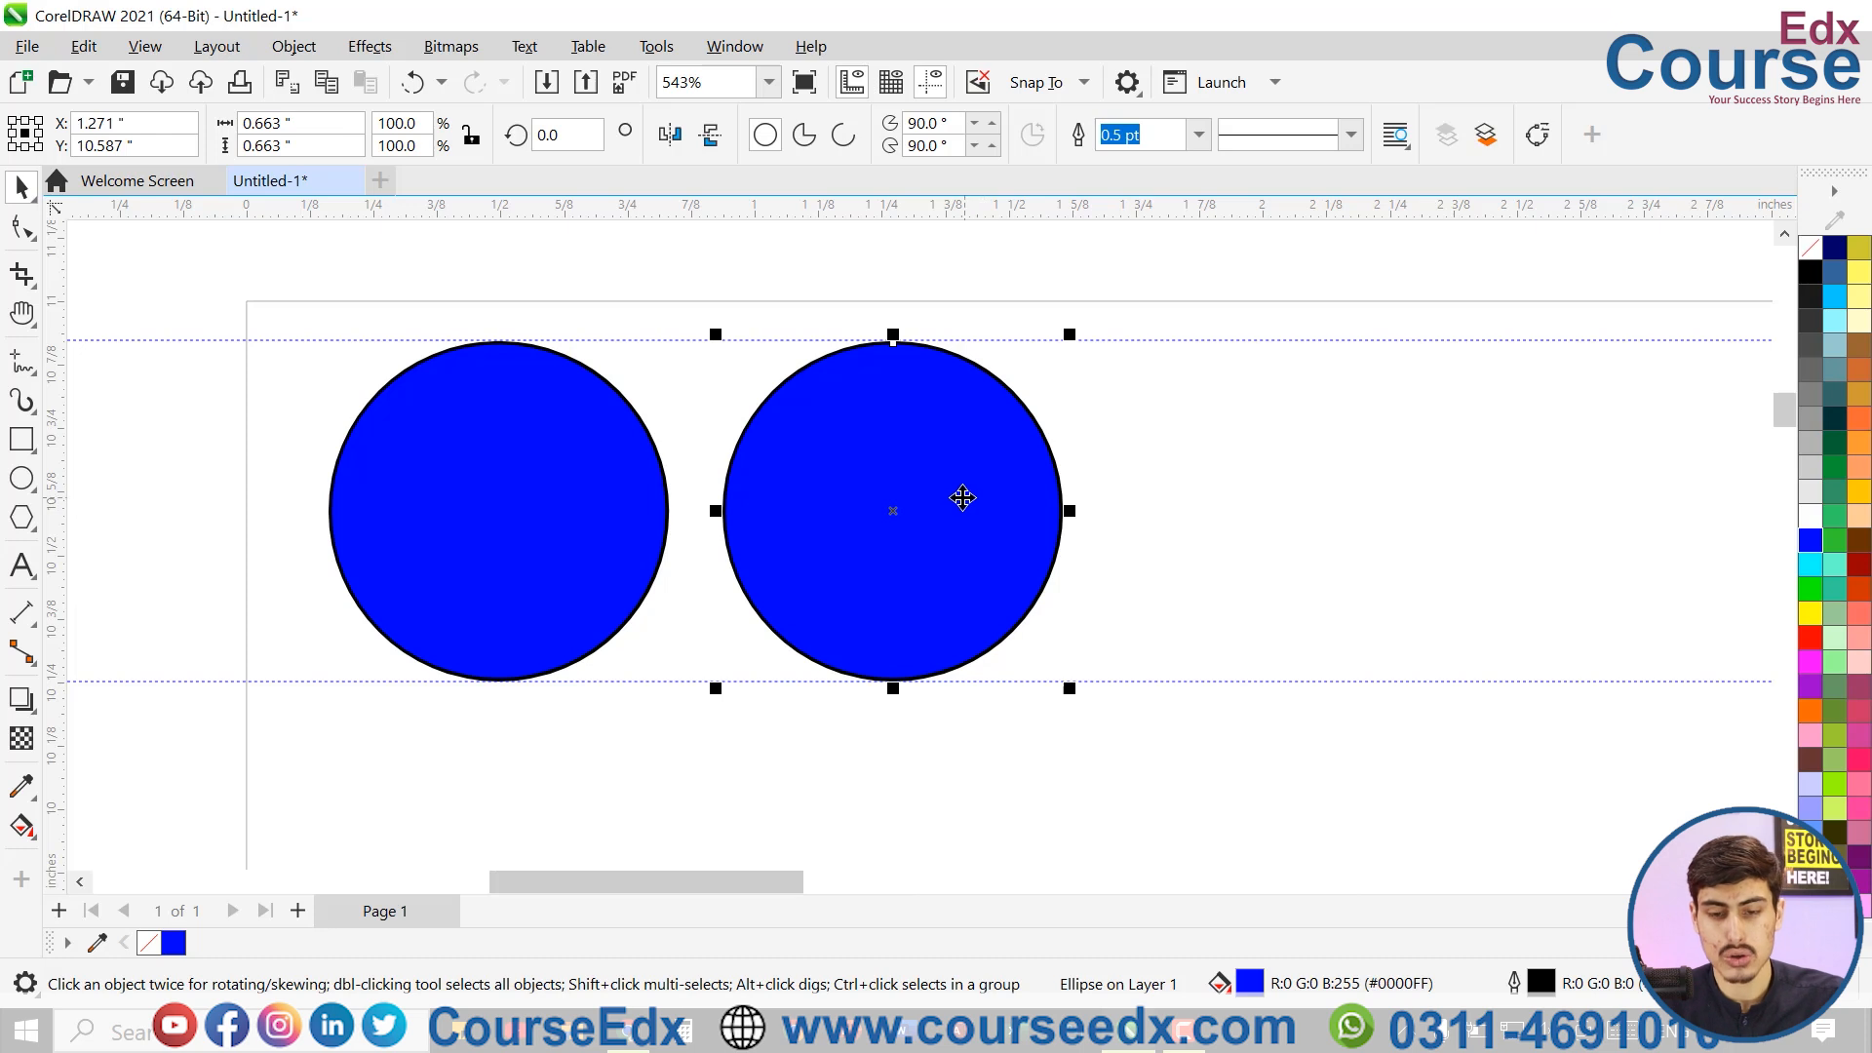
key(ctrl+r)
key(F4)
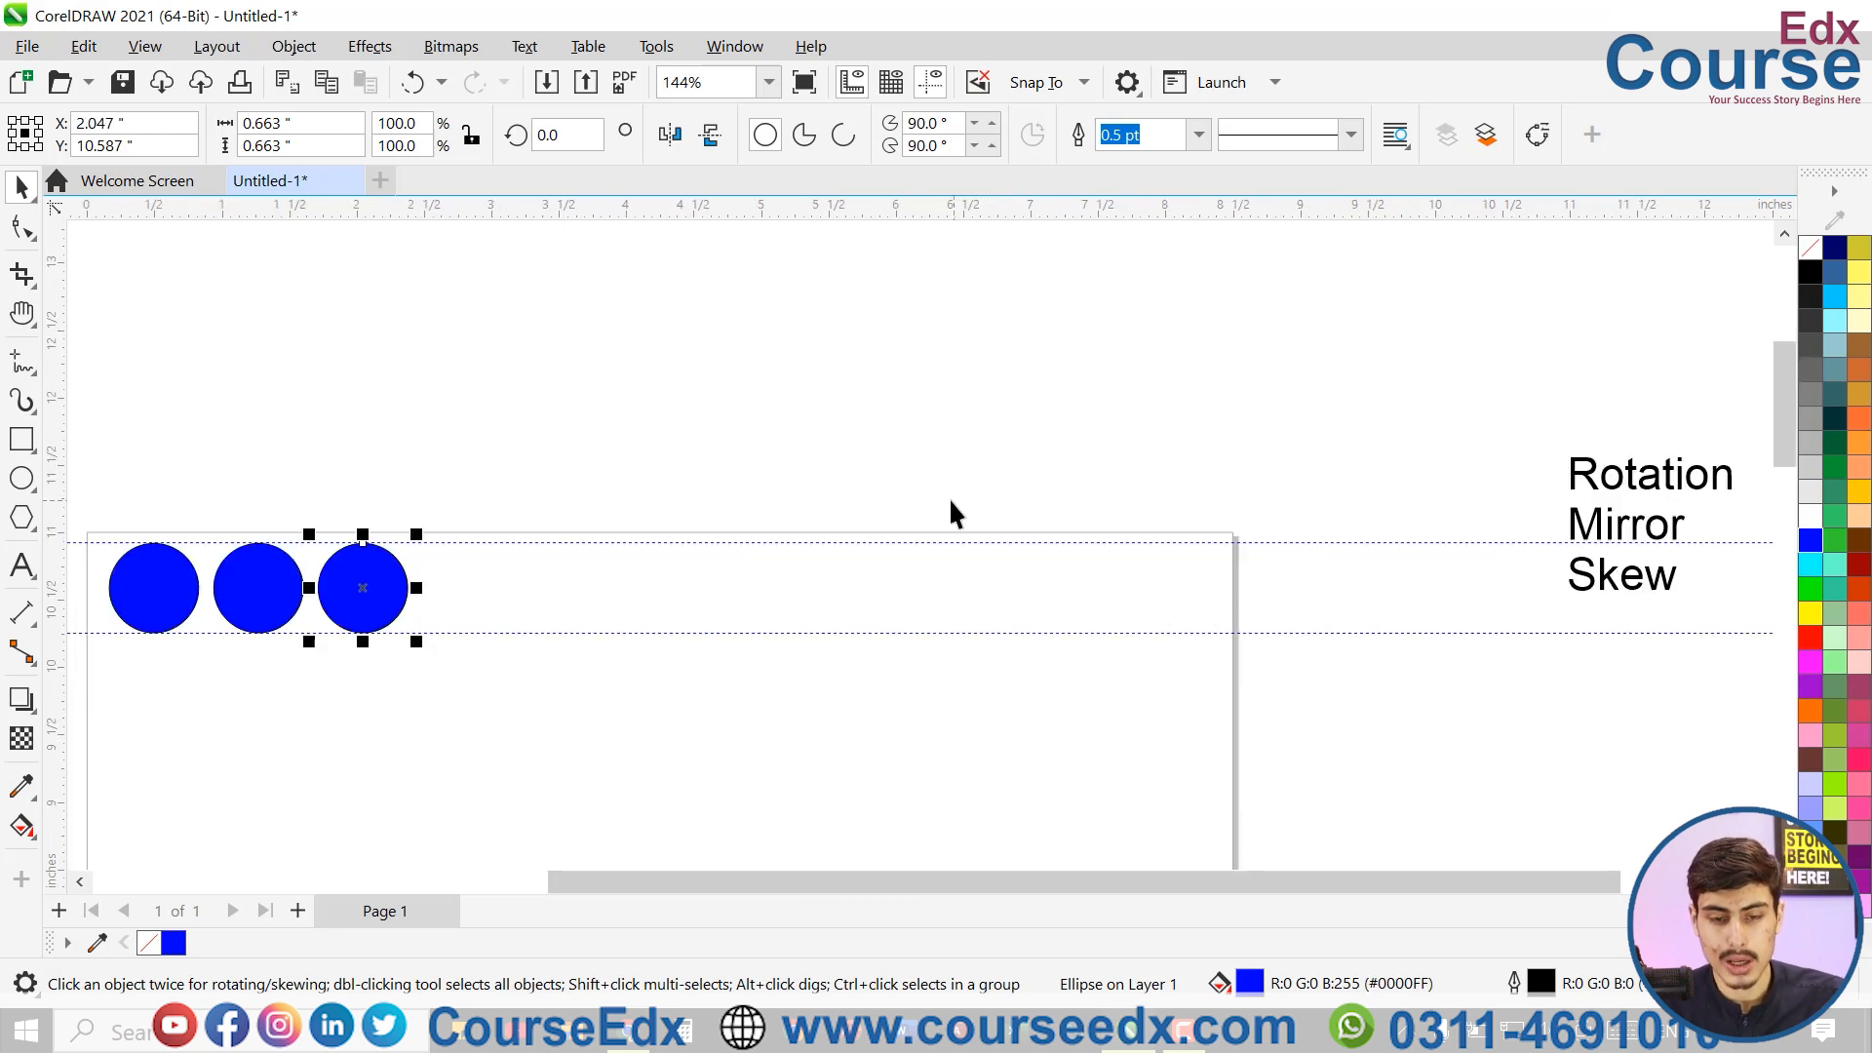
key(ctrl+r)
key(ctrl+r)
key(ctrl+r)
key(ctrl+r)
key(ctrl+r)
key(ctrl+r)
key(ctrl+r)
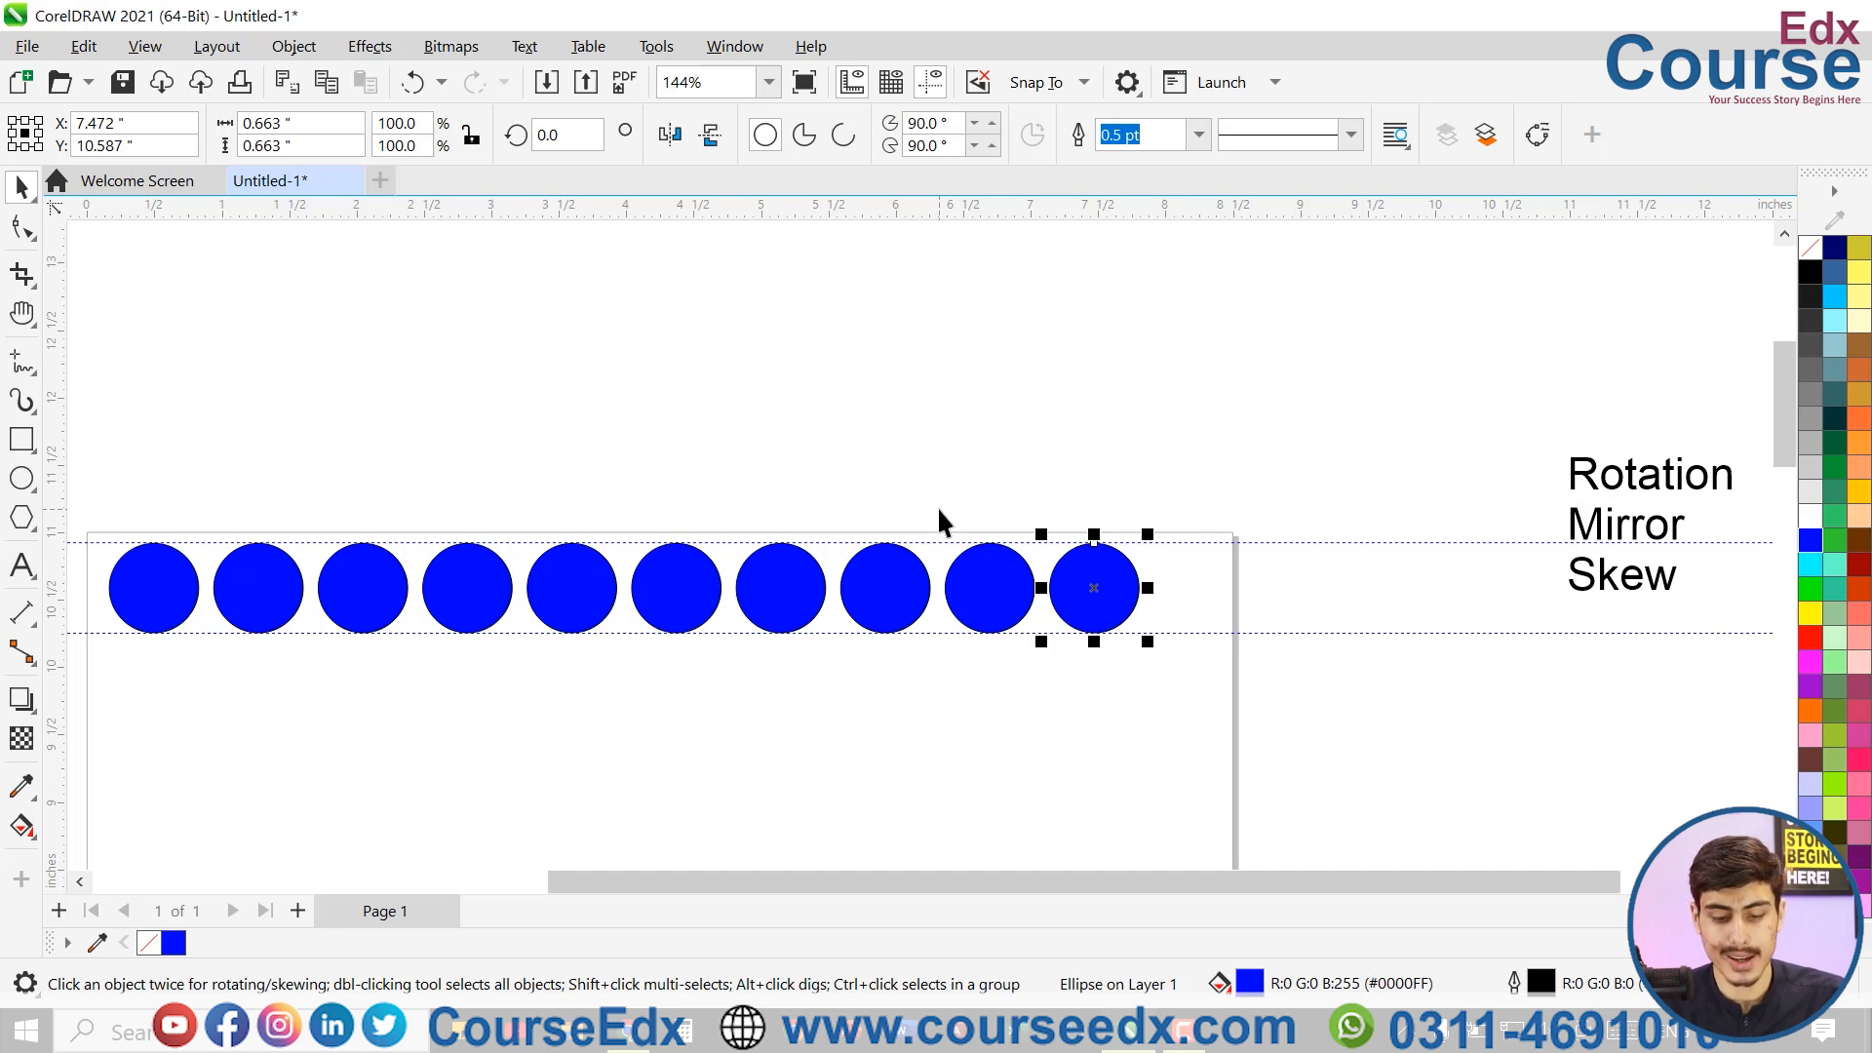
- Copy the whole row of circles downward and repeat the duplication until fifteen evenly spaced rows fill the page
drag(120, 484, 1170, 663)
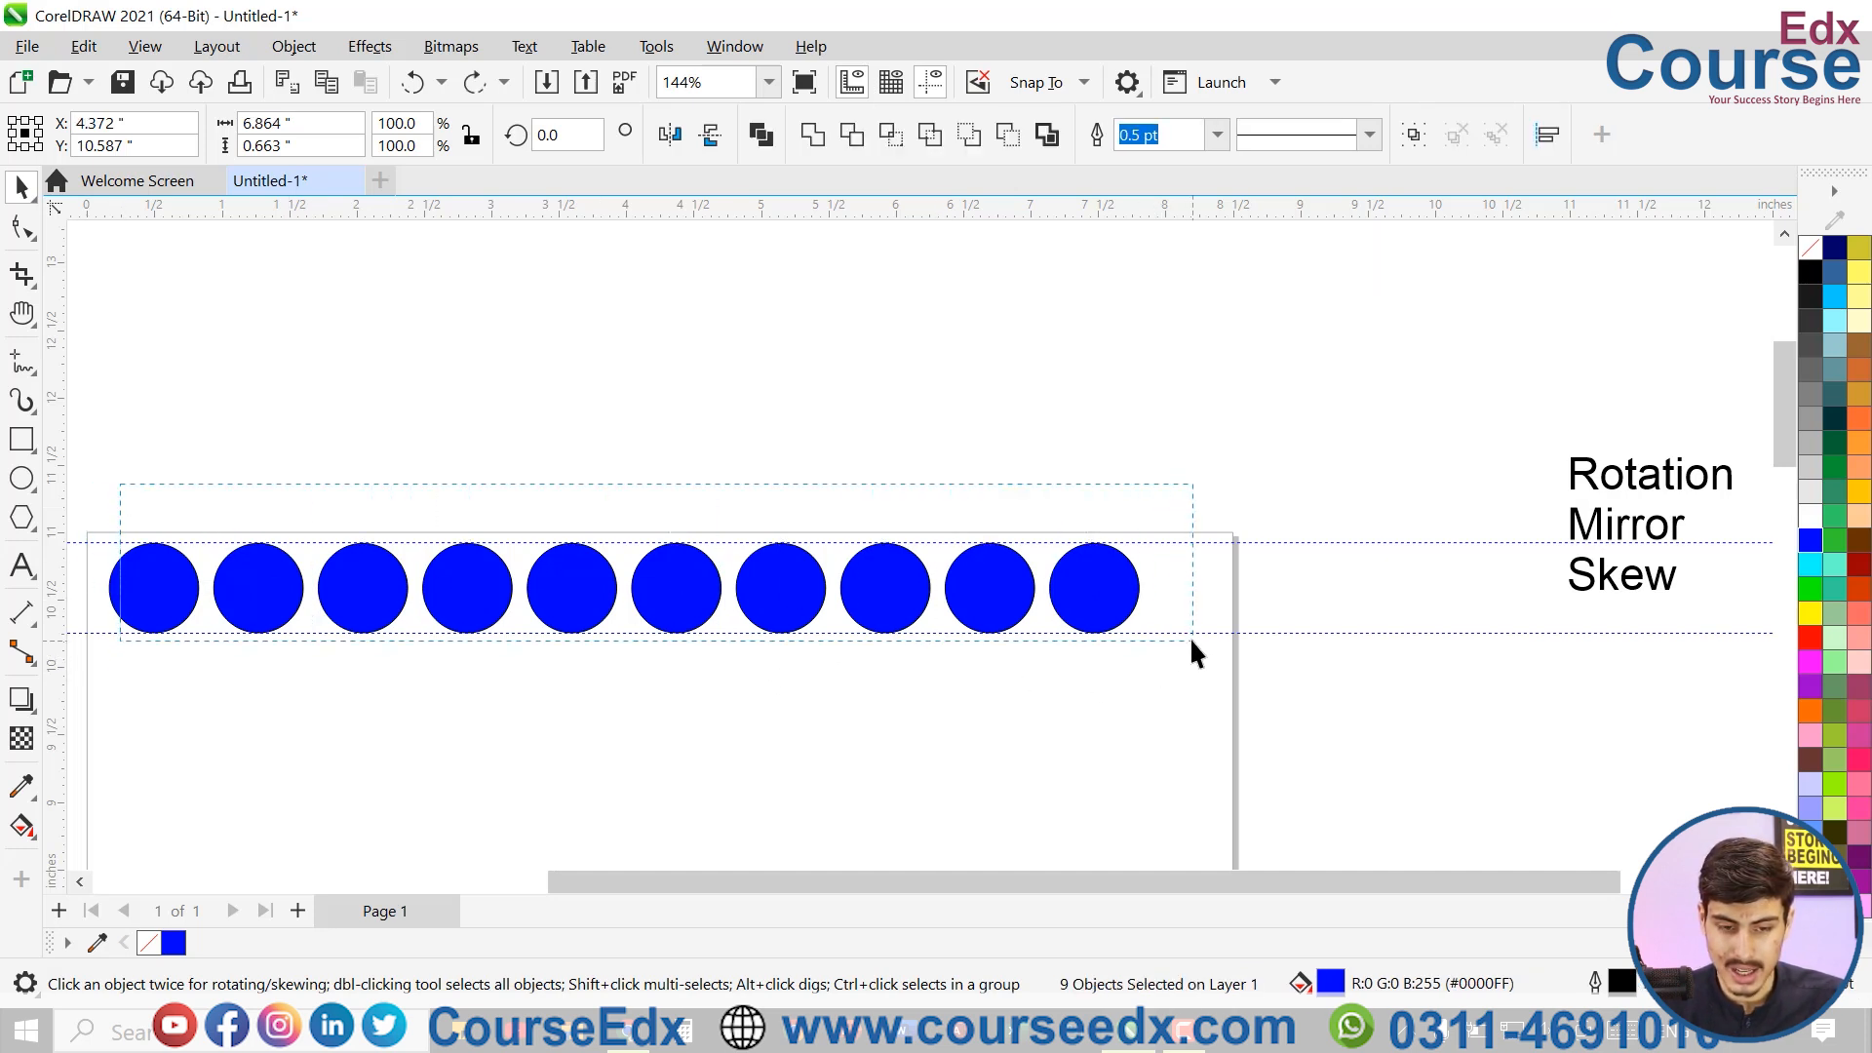
drag(1112, 624, 1108, 721)
key(ctrl+r)
key(ctrl+r)
key(ctrl+r)
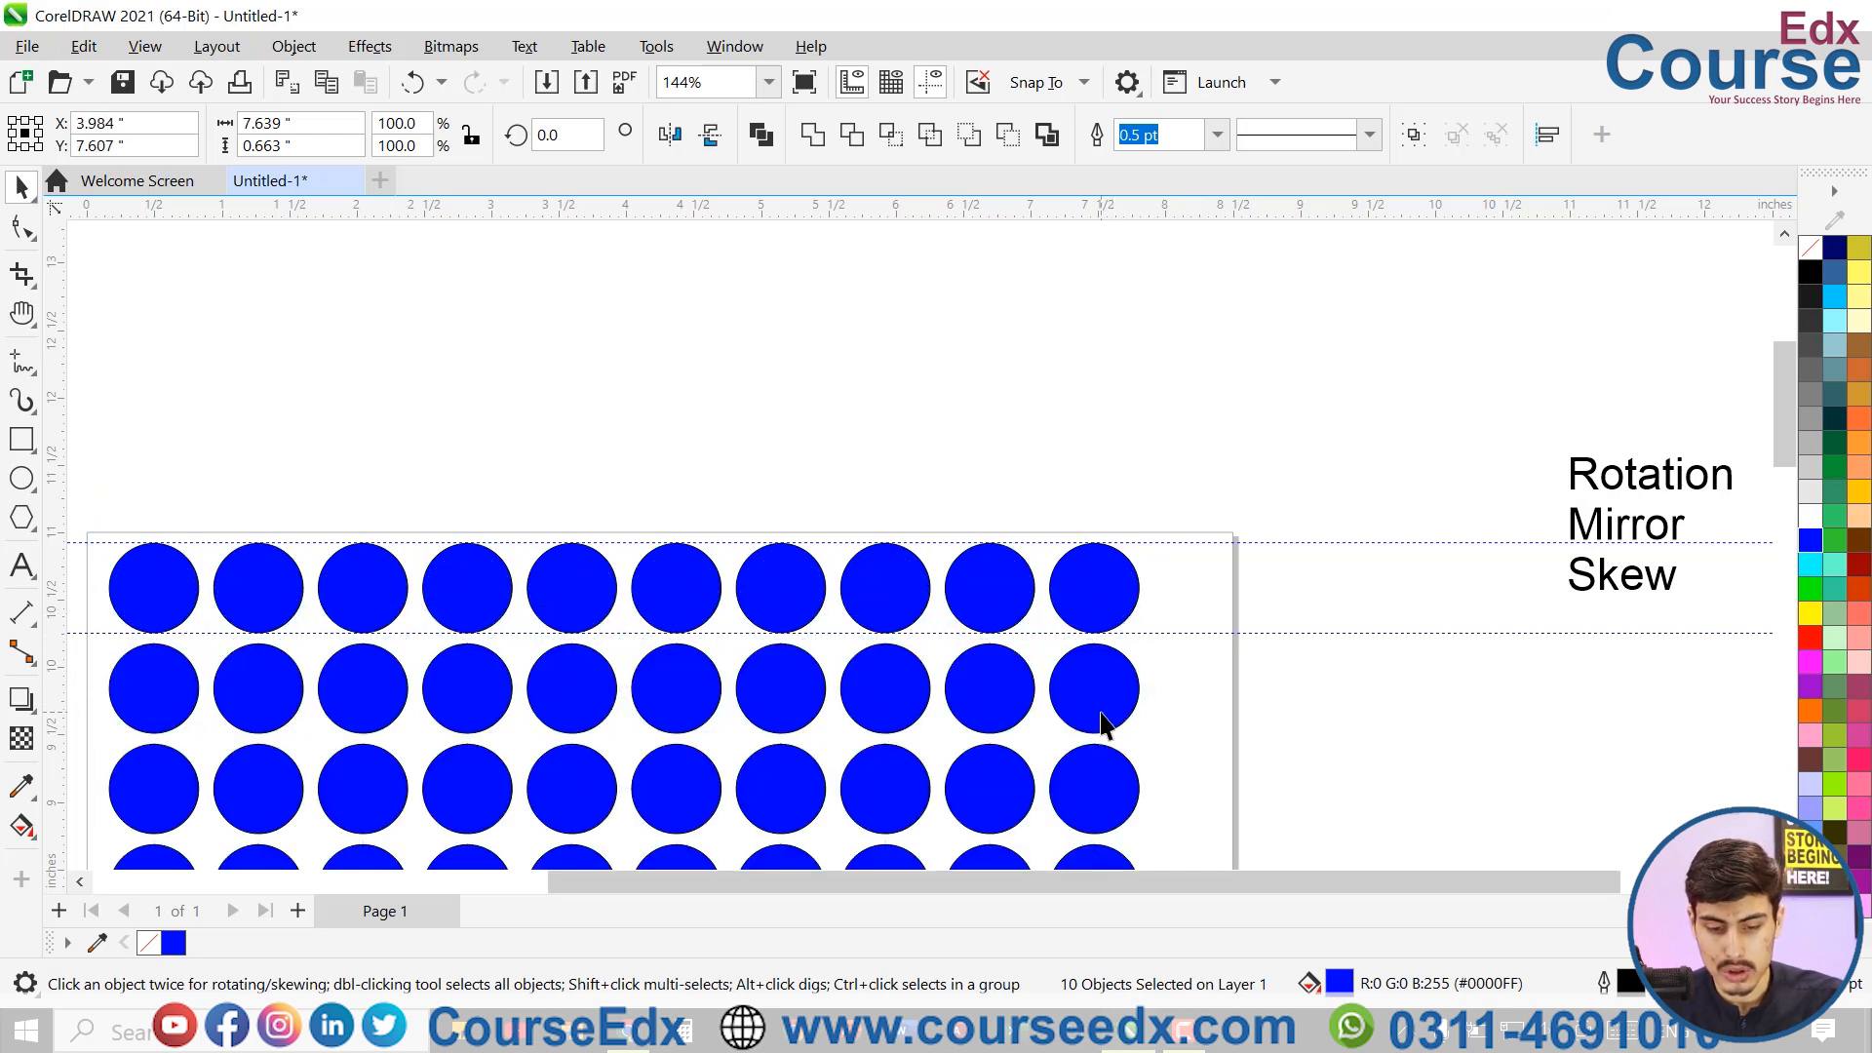
scroll(1099, 727, down, 2)
key(shift+F4)
key(ctrl+r)
key(ctrl+r)
key(ctrl+r)
key(ctrl+r)
key(ctrl+r)
key(ctrl+r)
key(ctrl+r)
key(ctrl+r)
key(ctrl+r)
key(ctrl+r)
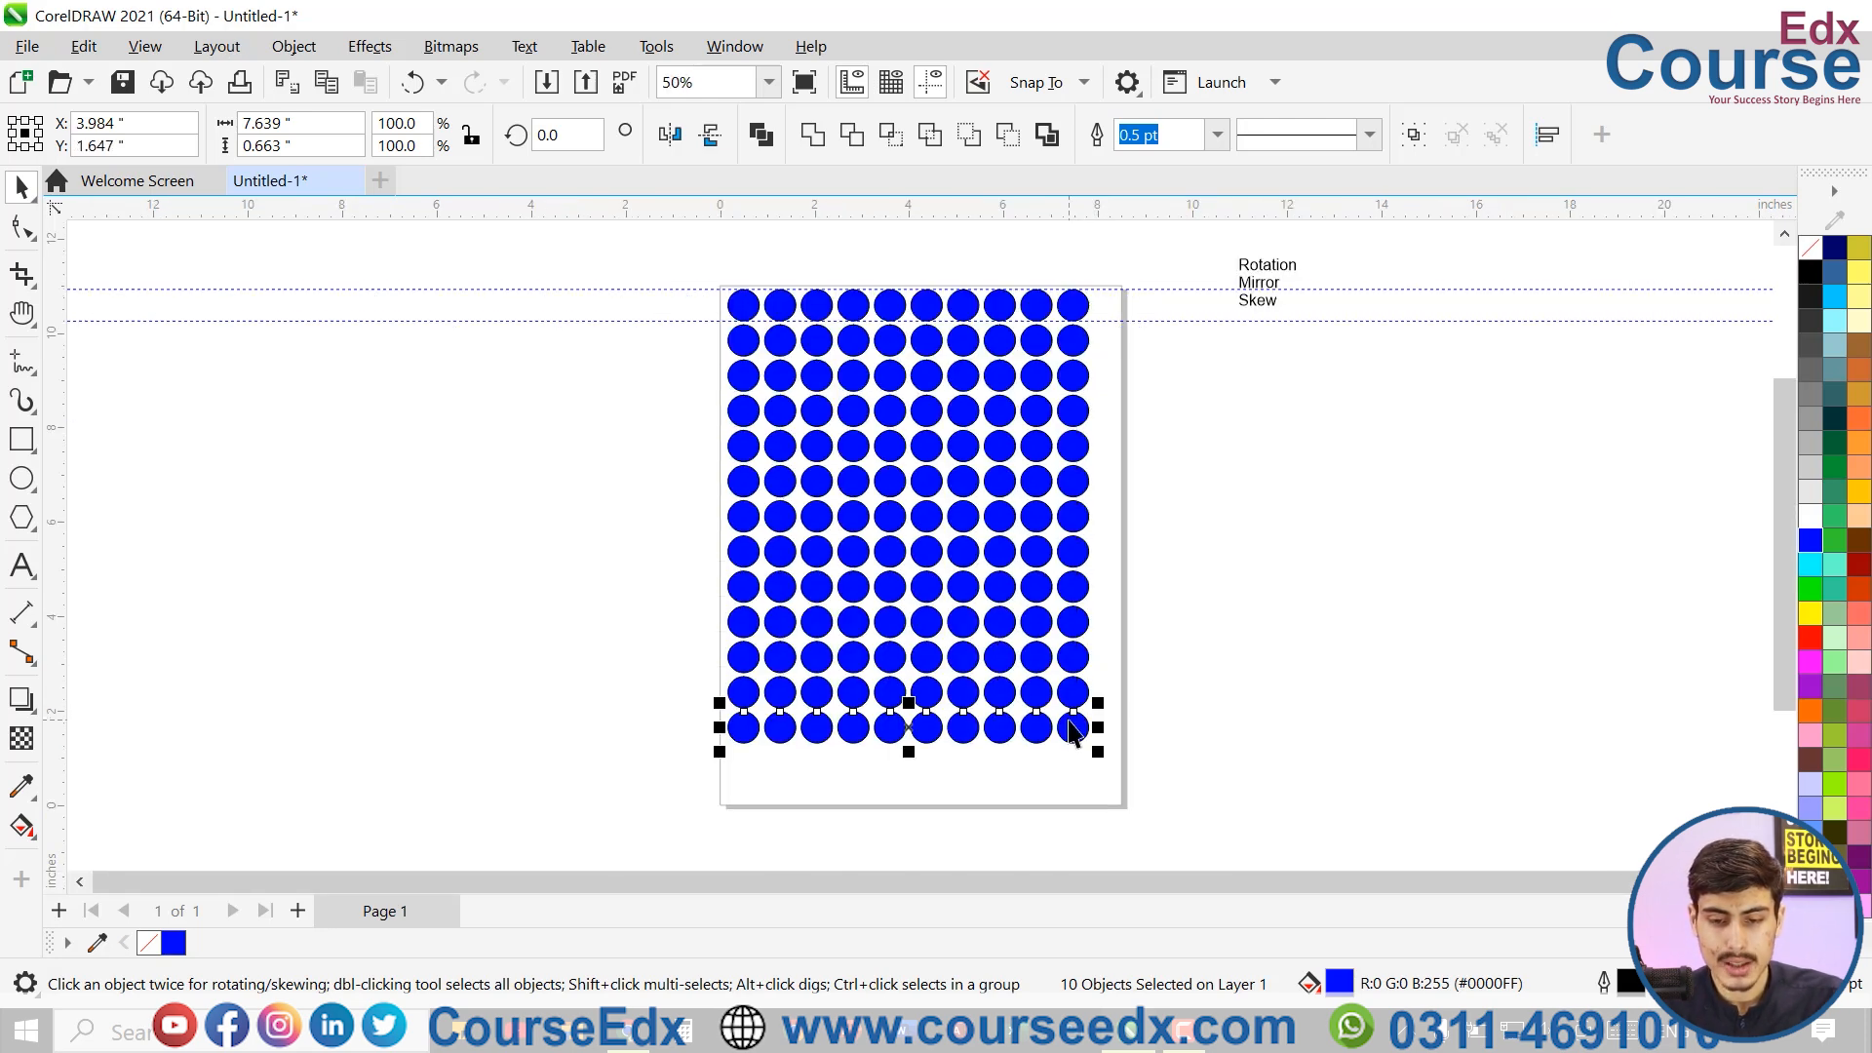
click(1137, 634)
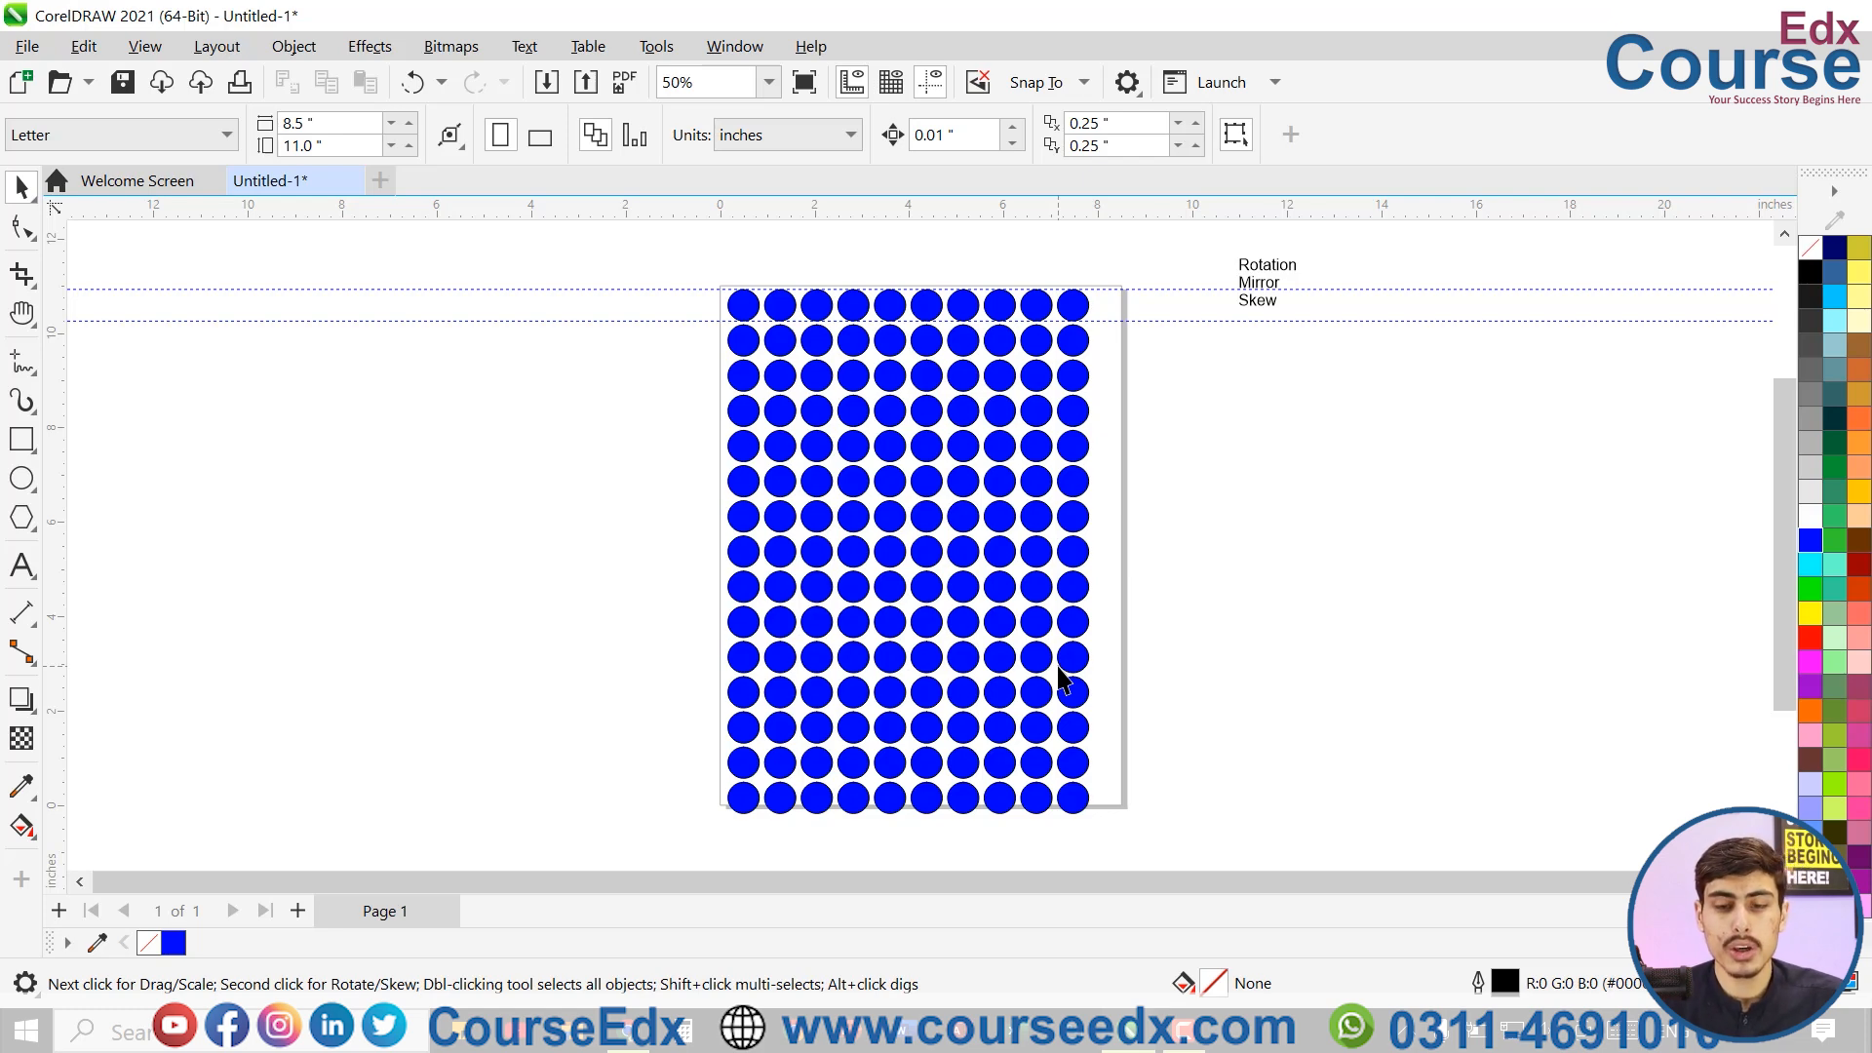
- Try selecting separate circles across the grid one by one as a multiple selection, and clear the selection
scroll(1224, 623, up, 3)
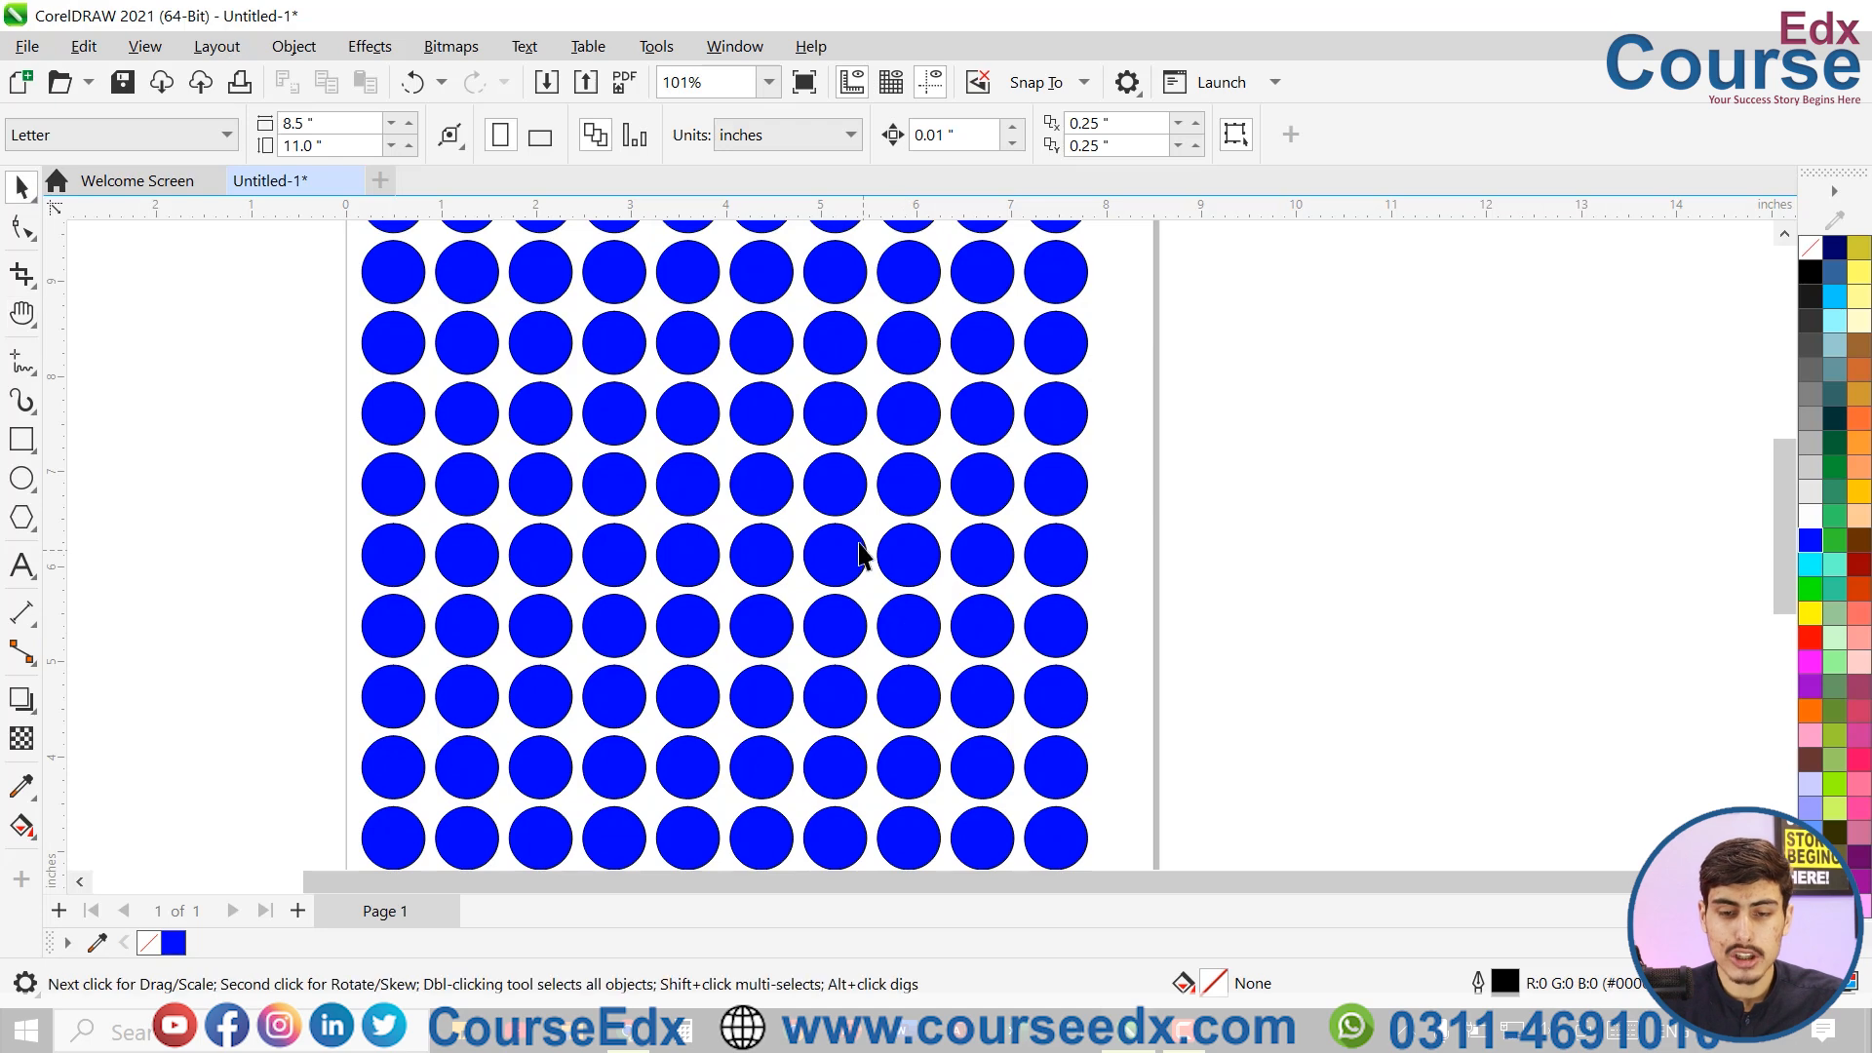
click(846, 504)
shift+click(927, 409)
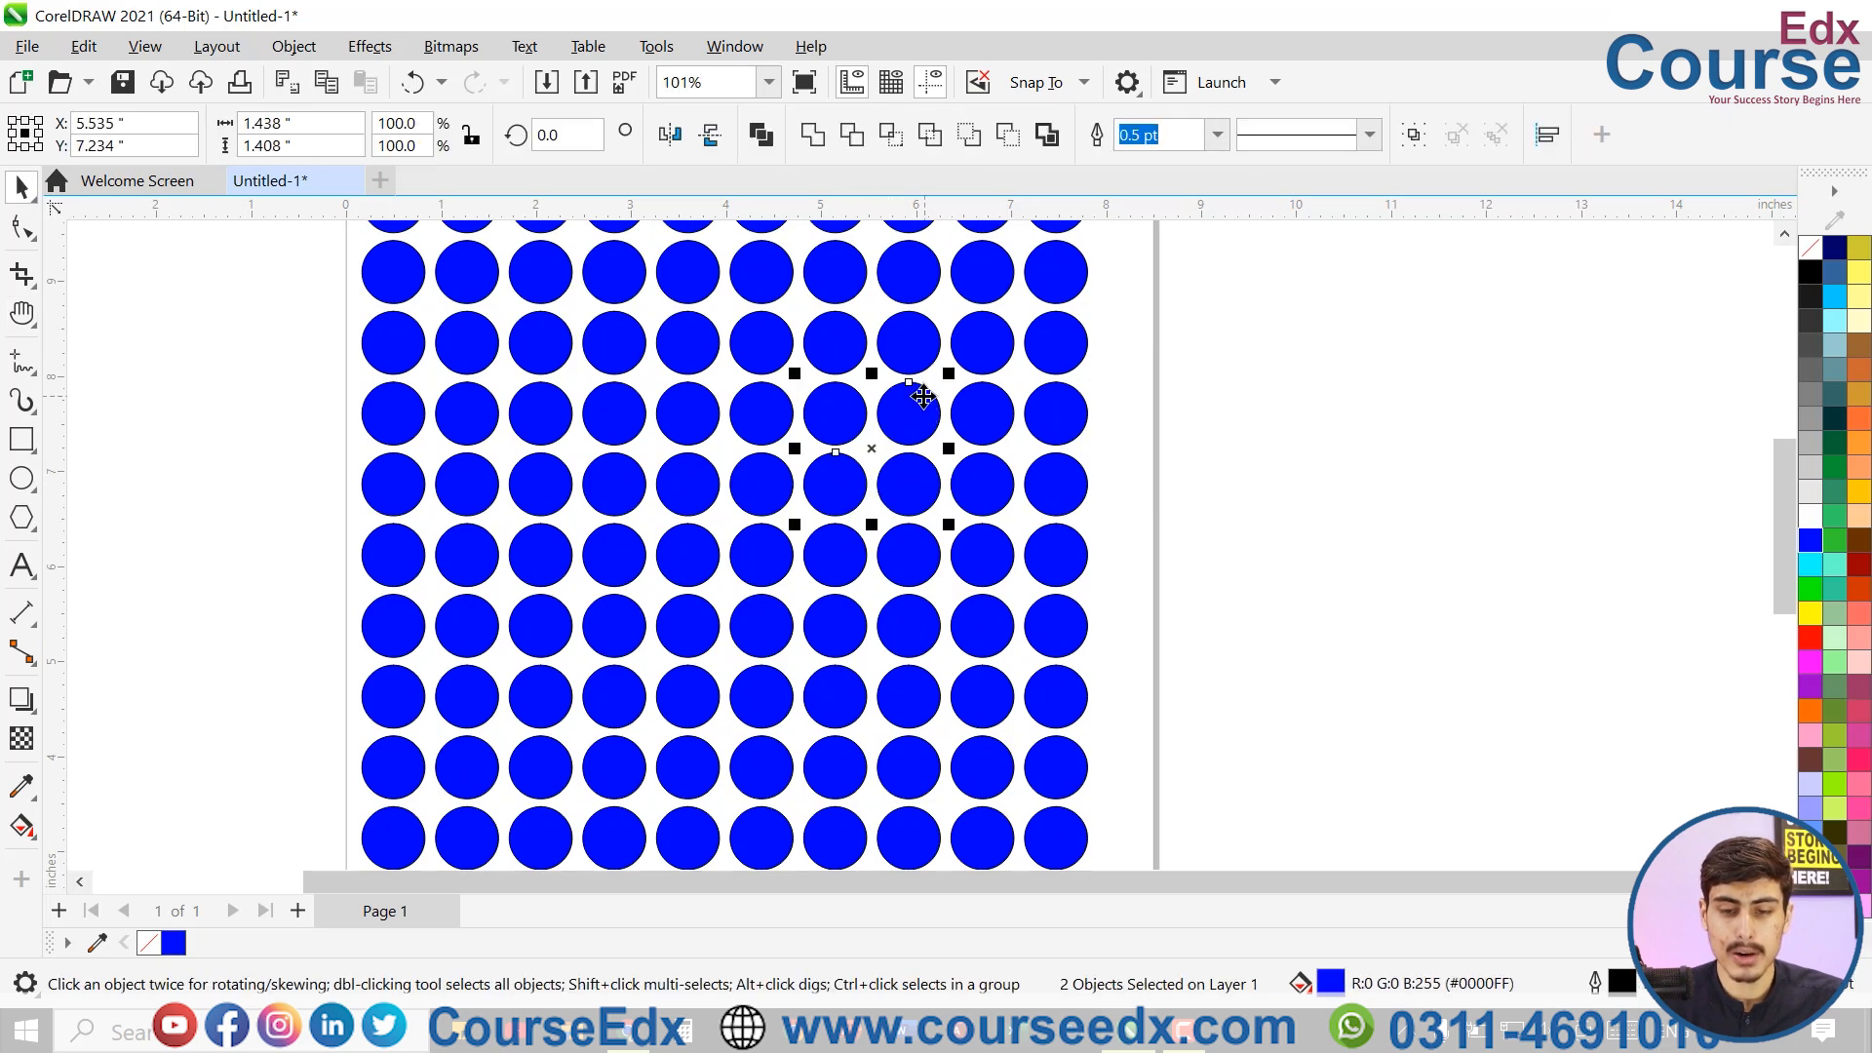
click(1016, 395)
click(918, 499)
click(764, 402)
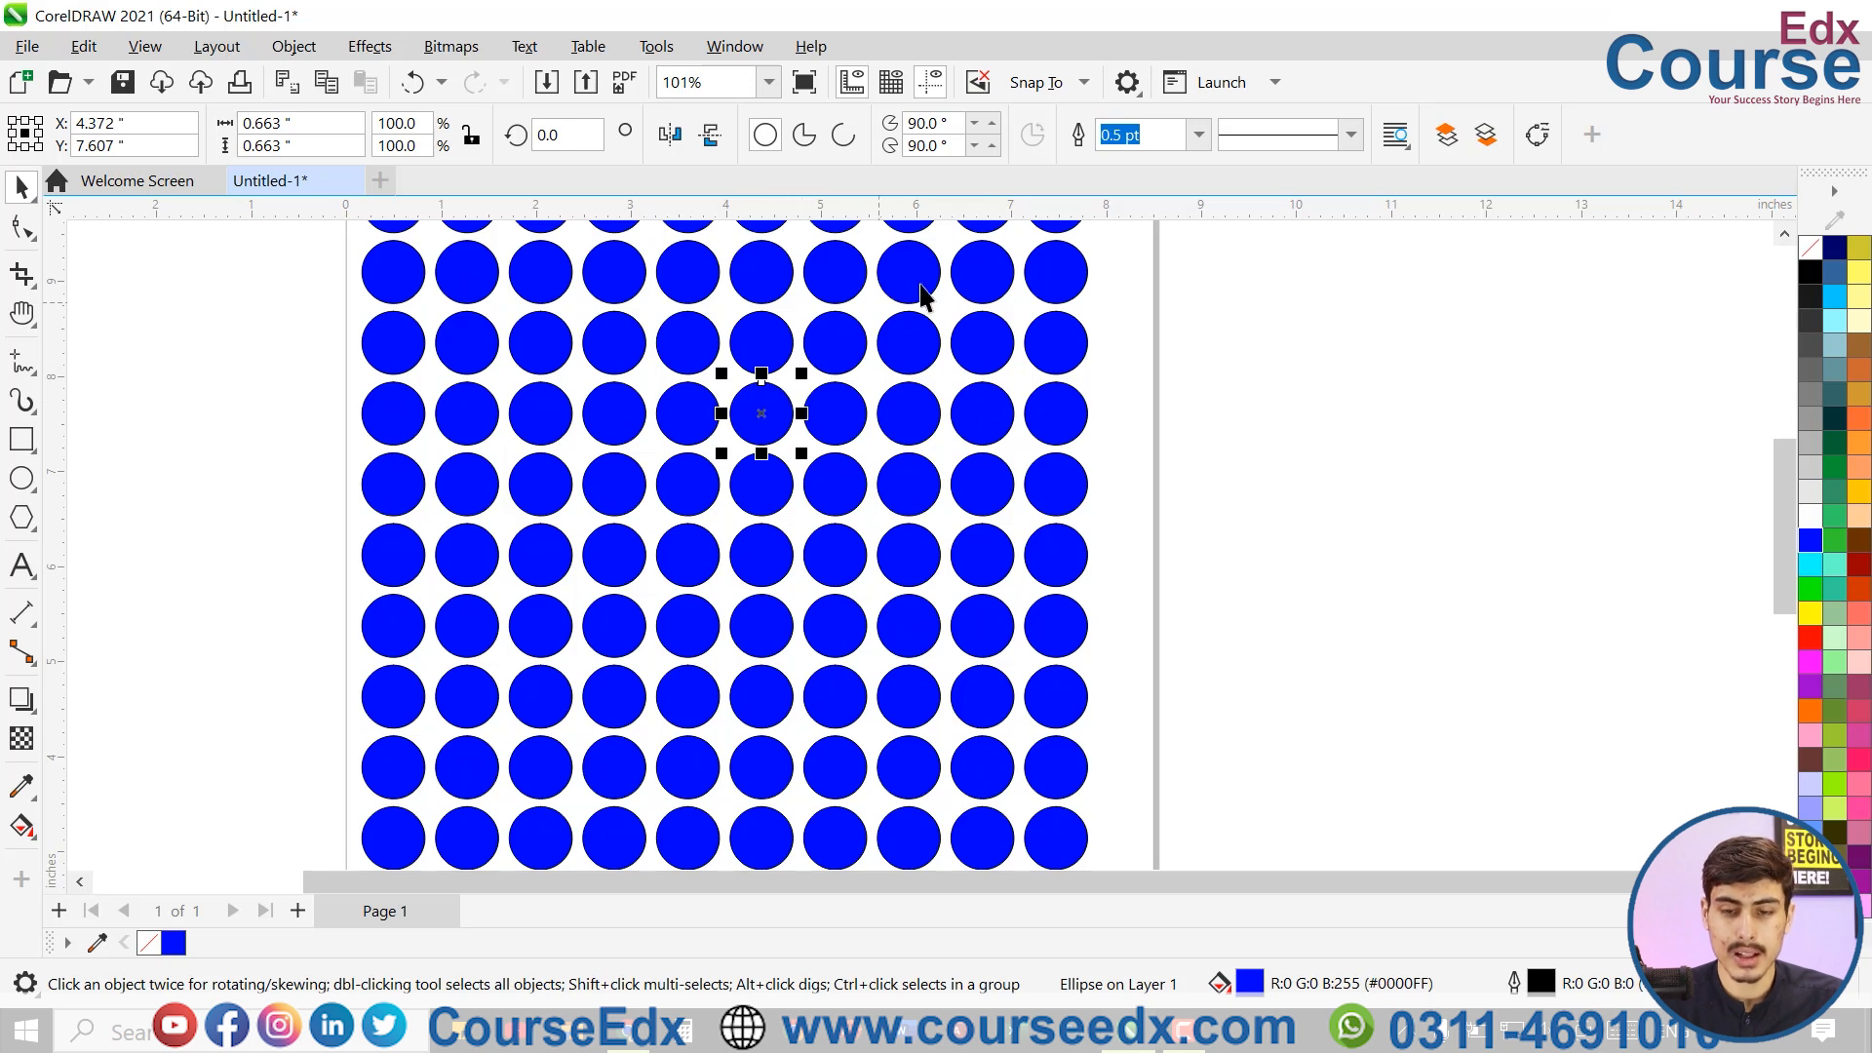
shift+click(985, 272)
shift+click(1056, 410)
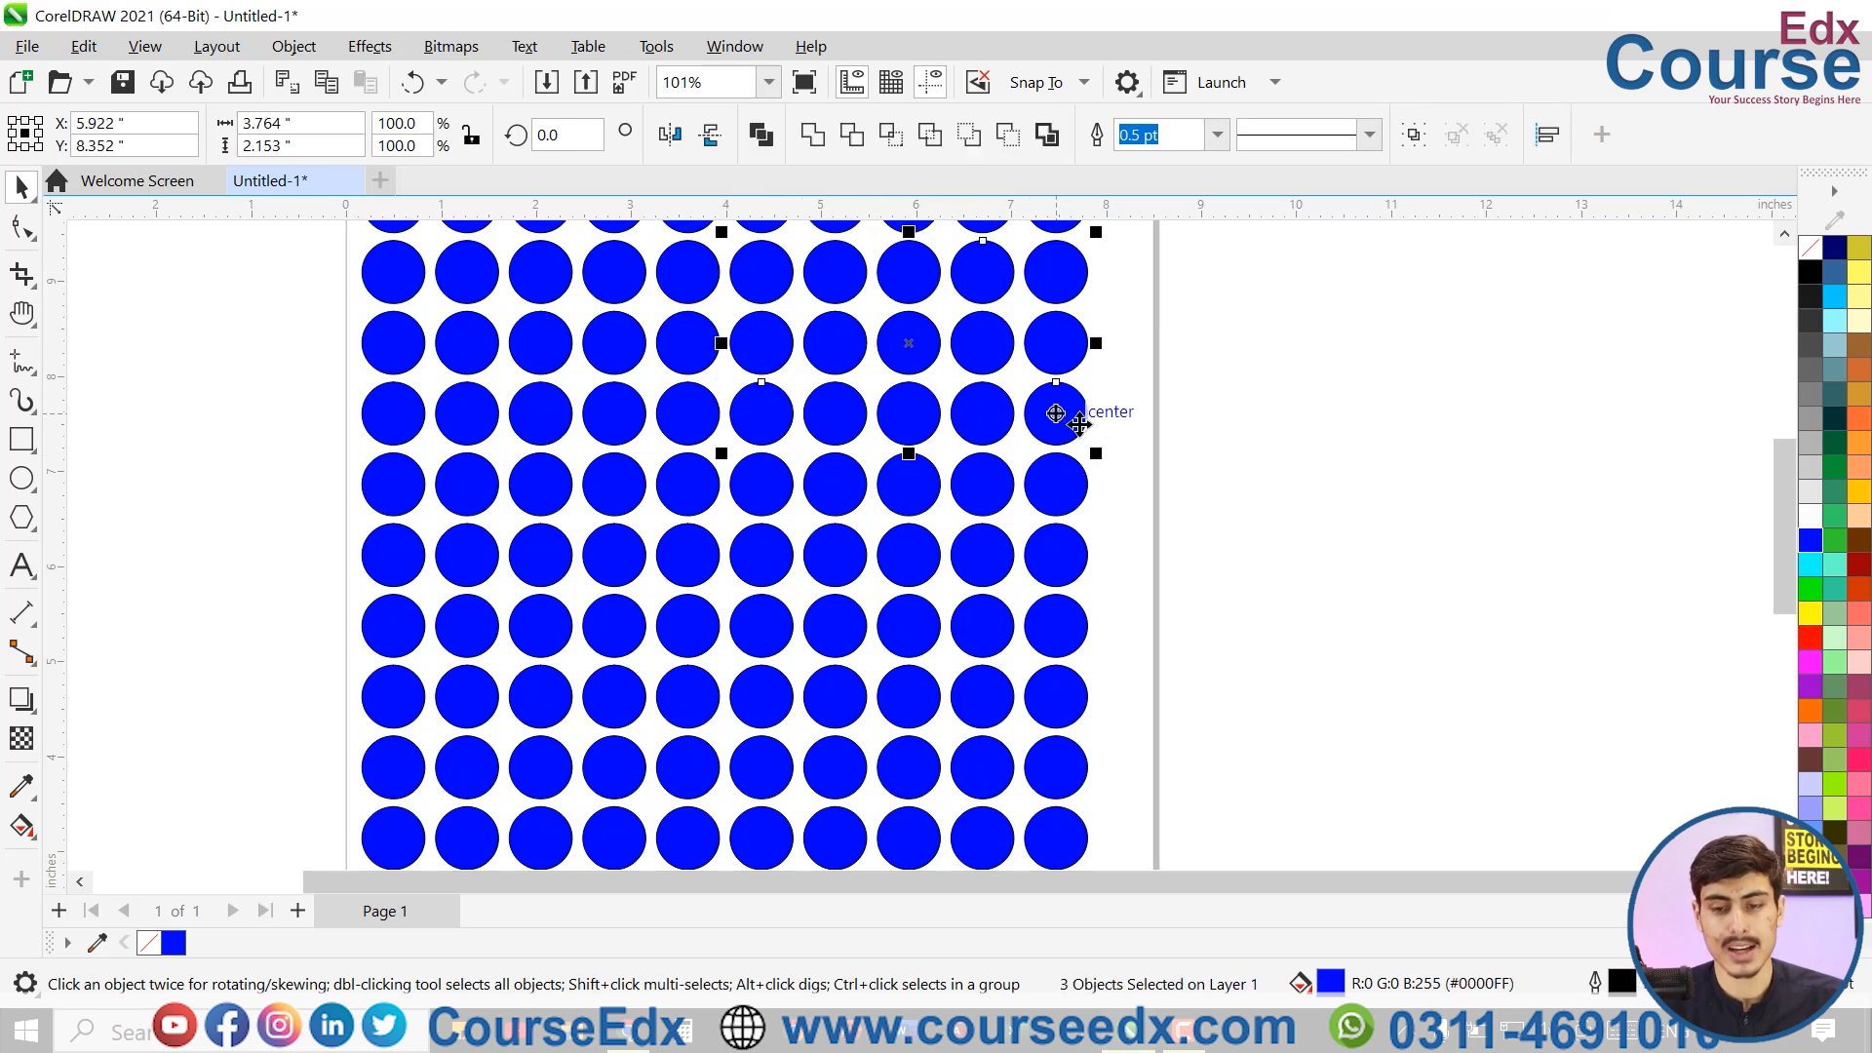
click(1355, 470)
- Lasso three neighbouring circles in one row with Freehand Pick, try a yellow fill on them, and undo it
key(h)
drag(865, 524, 880, 582)
key(space)
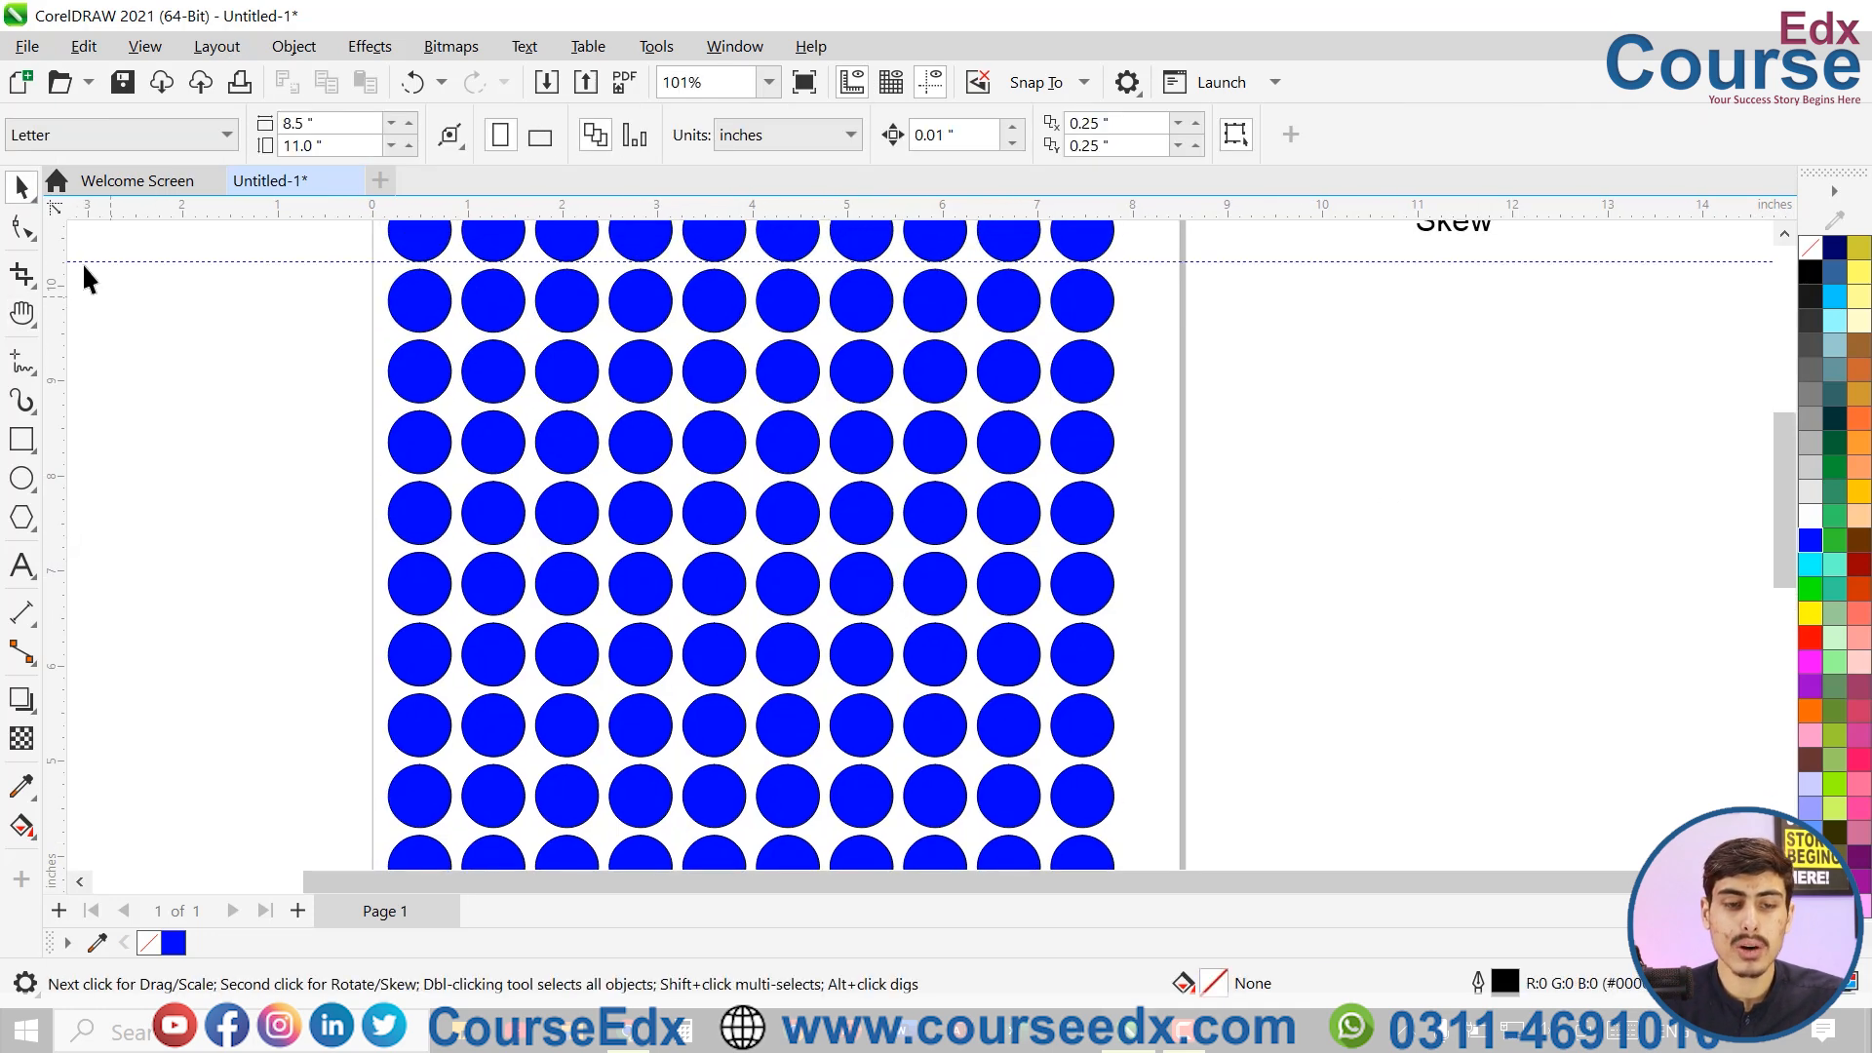
click(37, 201)
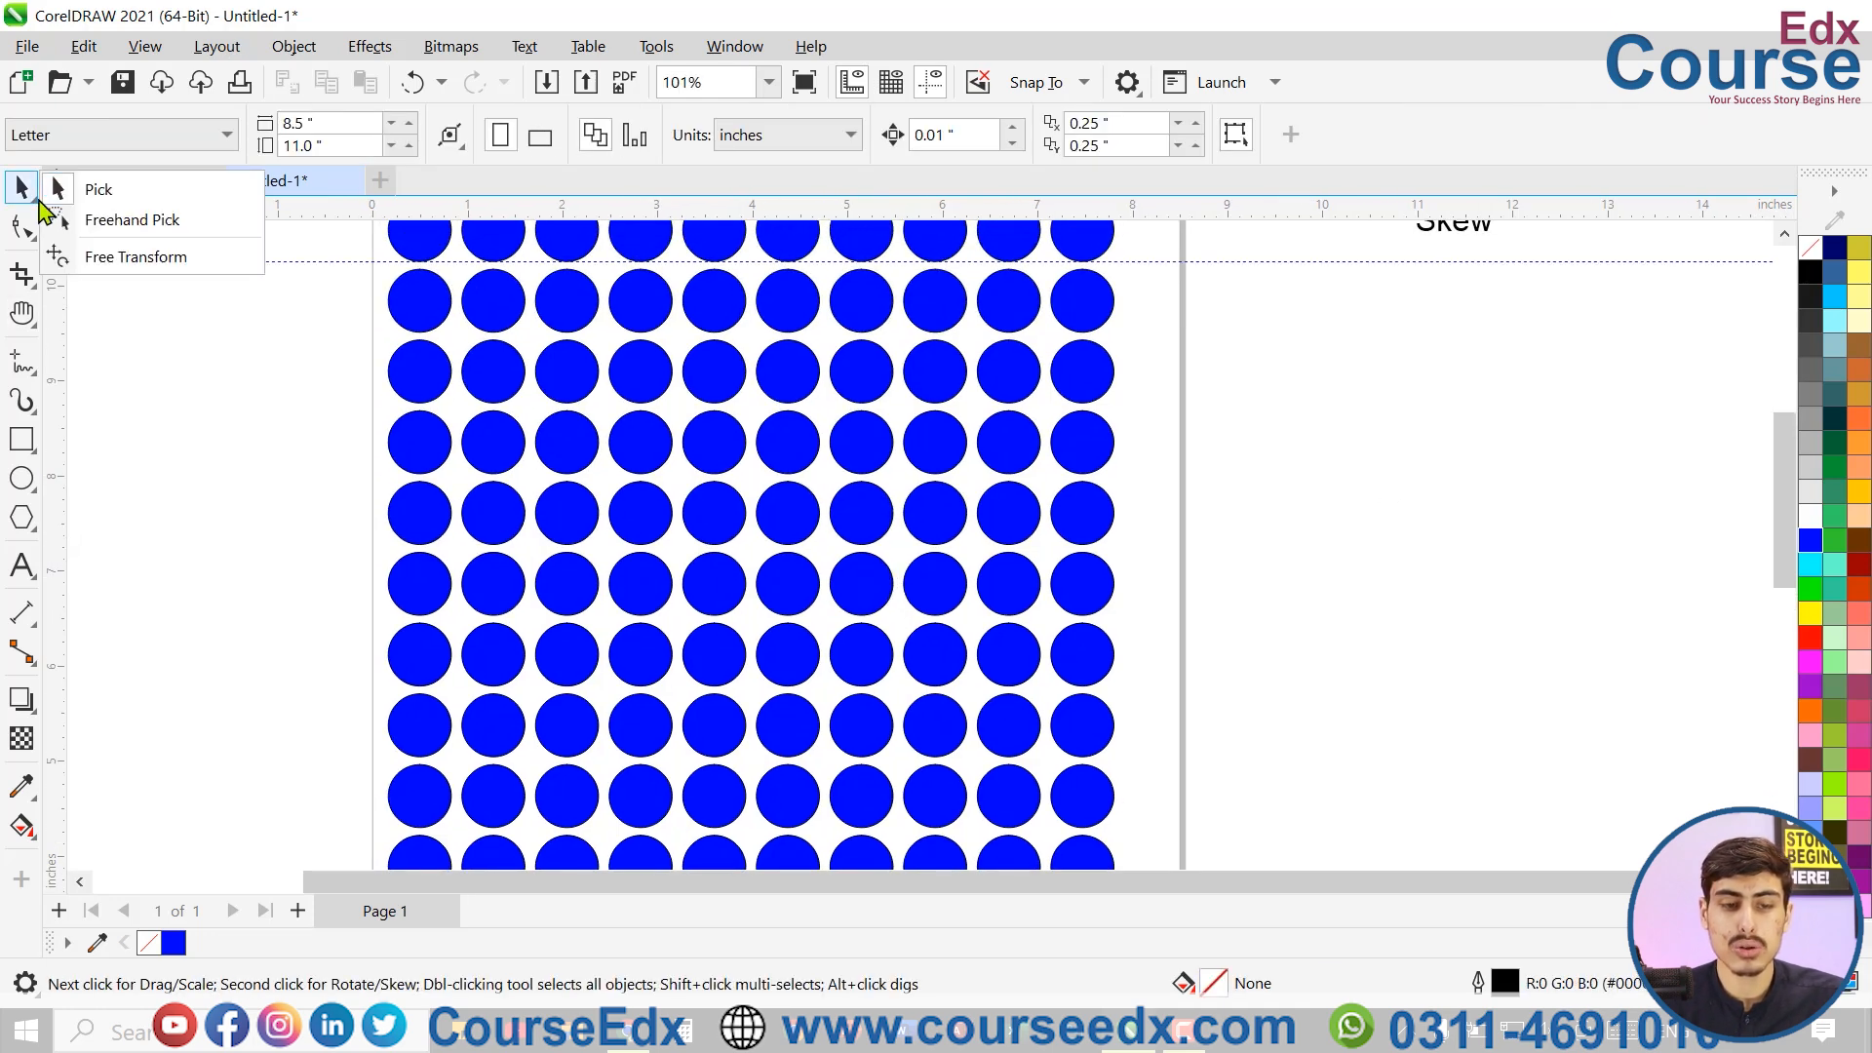
click(105, 220)
scroll(722, 516, up, 3)
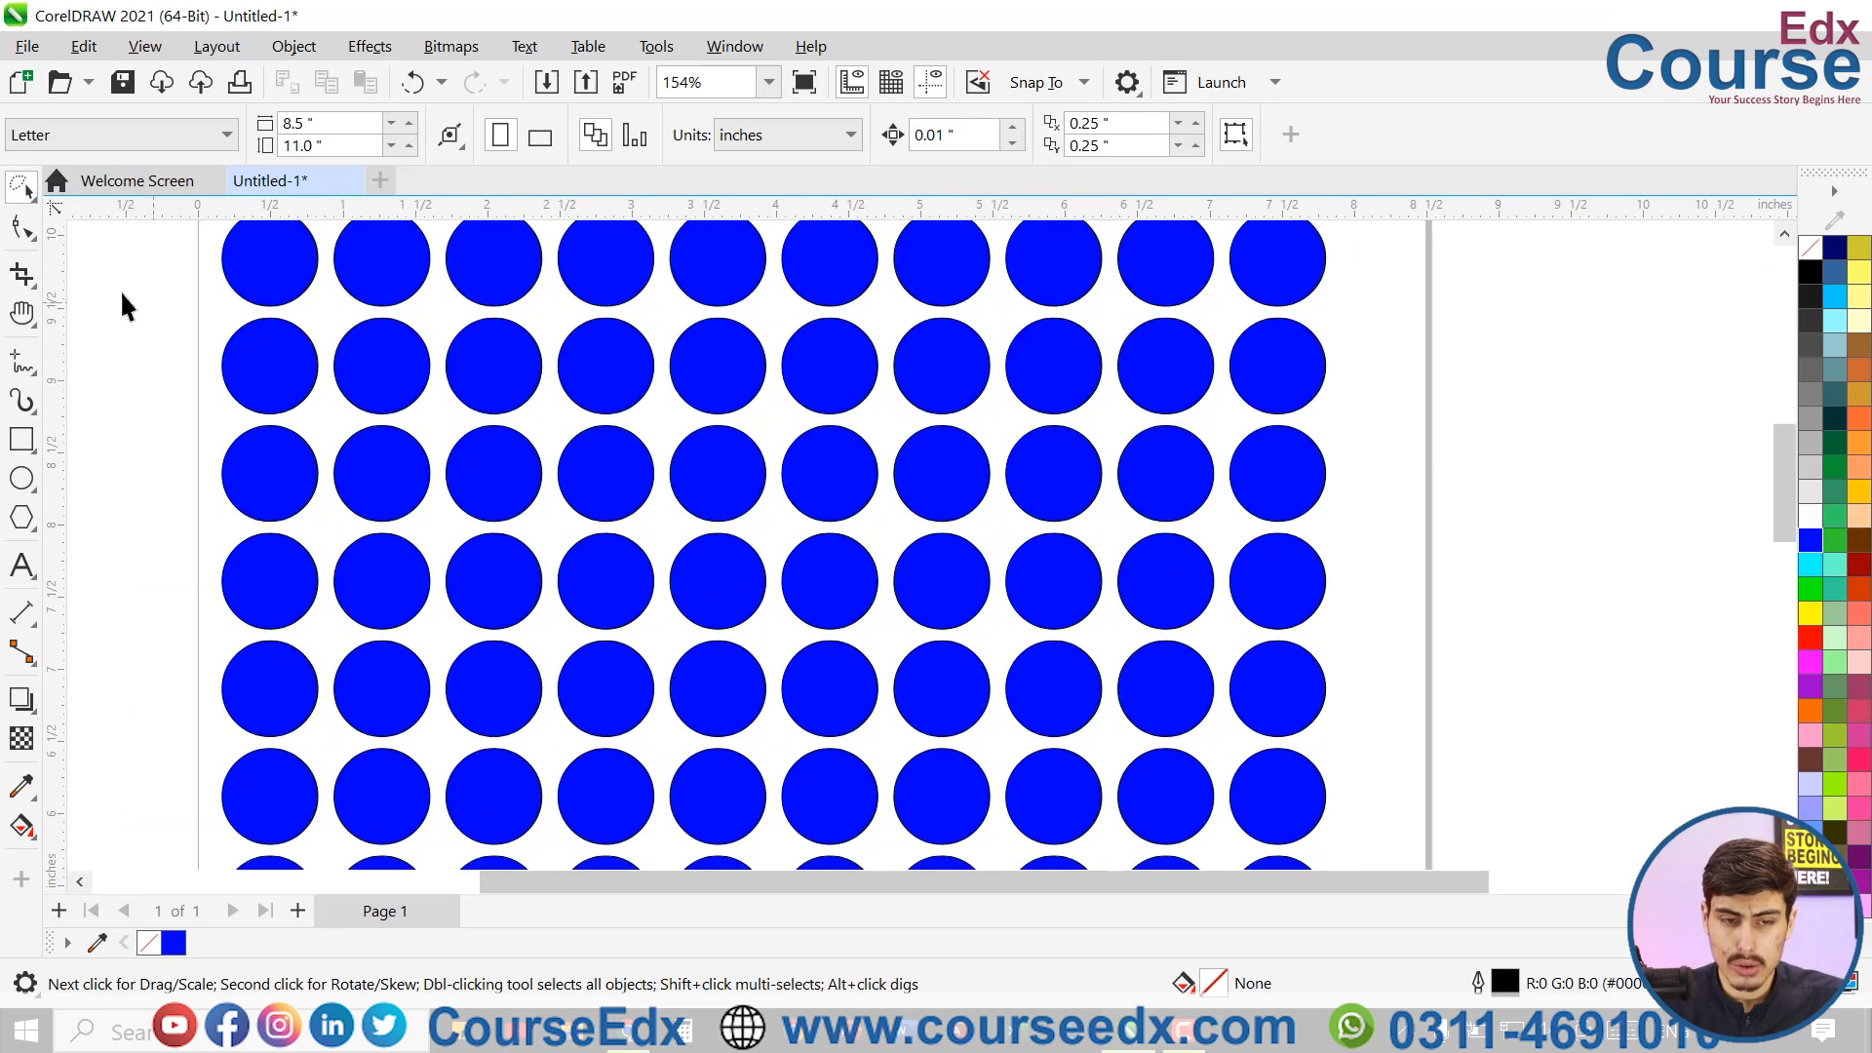
mouse_move(556, 414)
mouse_down()
mouse_move(618, 460)
mouse_move(944, 440)
mouse_move(1024, 523)
mouse_move(917, 669)
mouse_move(560, 466)
mouse_move(655, 479)
mouse_up()
click(1810, 613)
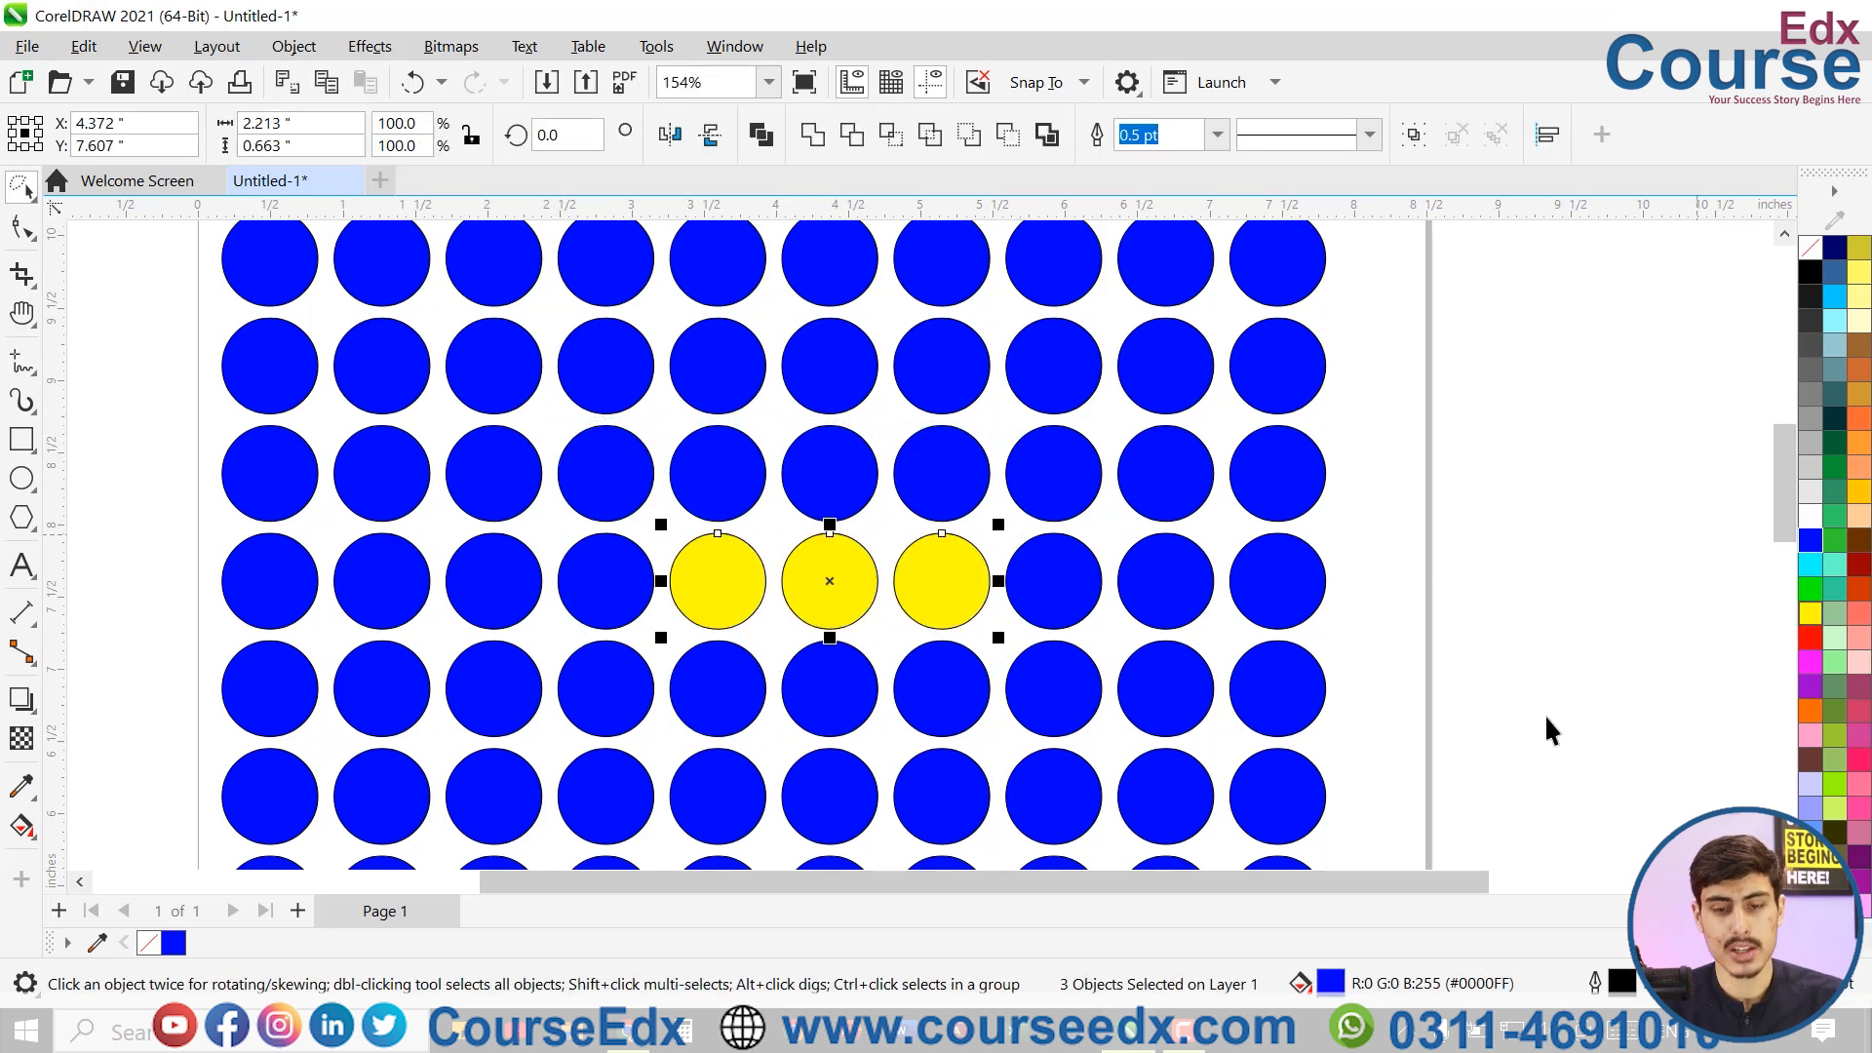
key(ctrl+z)
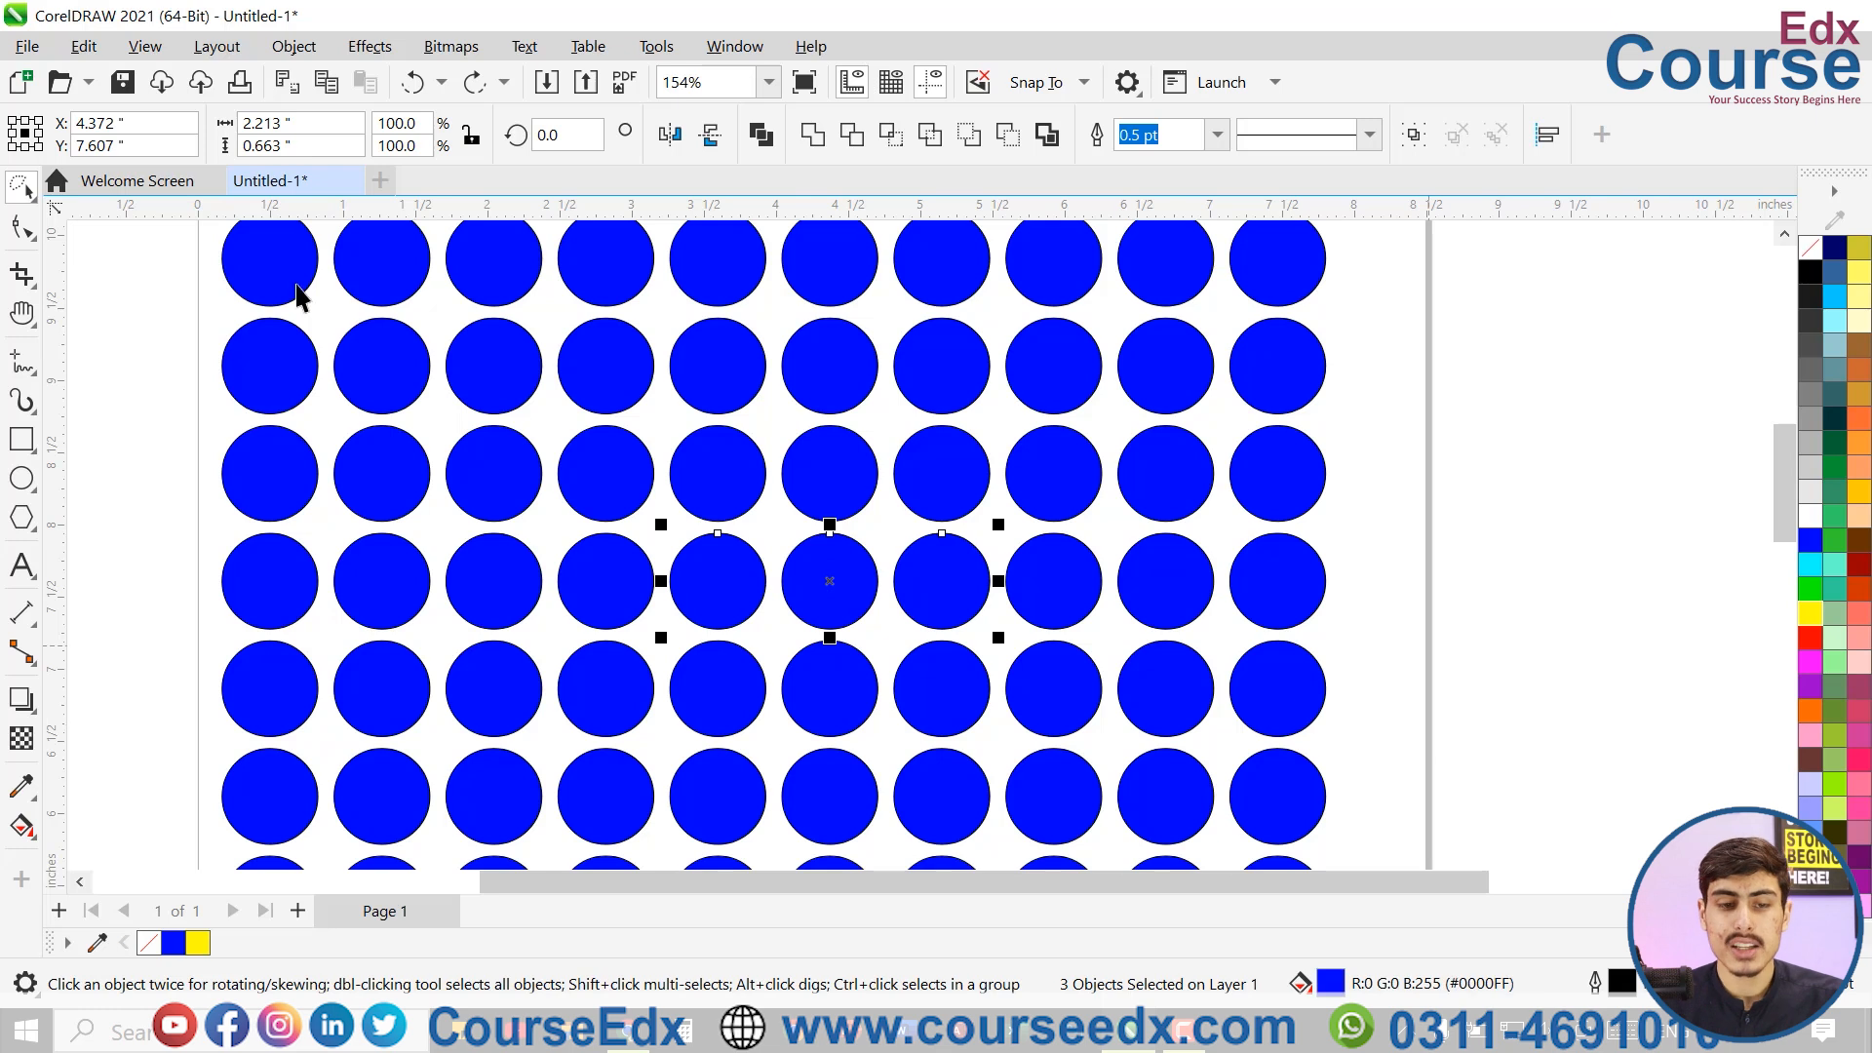
click(109, 402)
- Try rectangular selections around blocks of circles in the middle of the grid with the Pick tool, and clear them
click(30, 194)
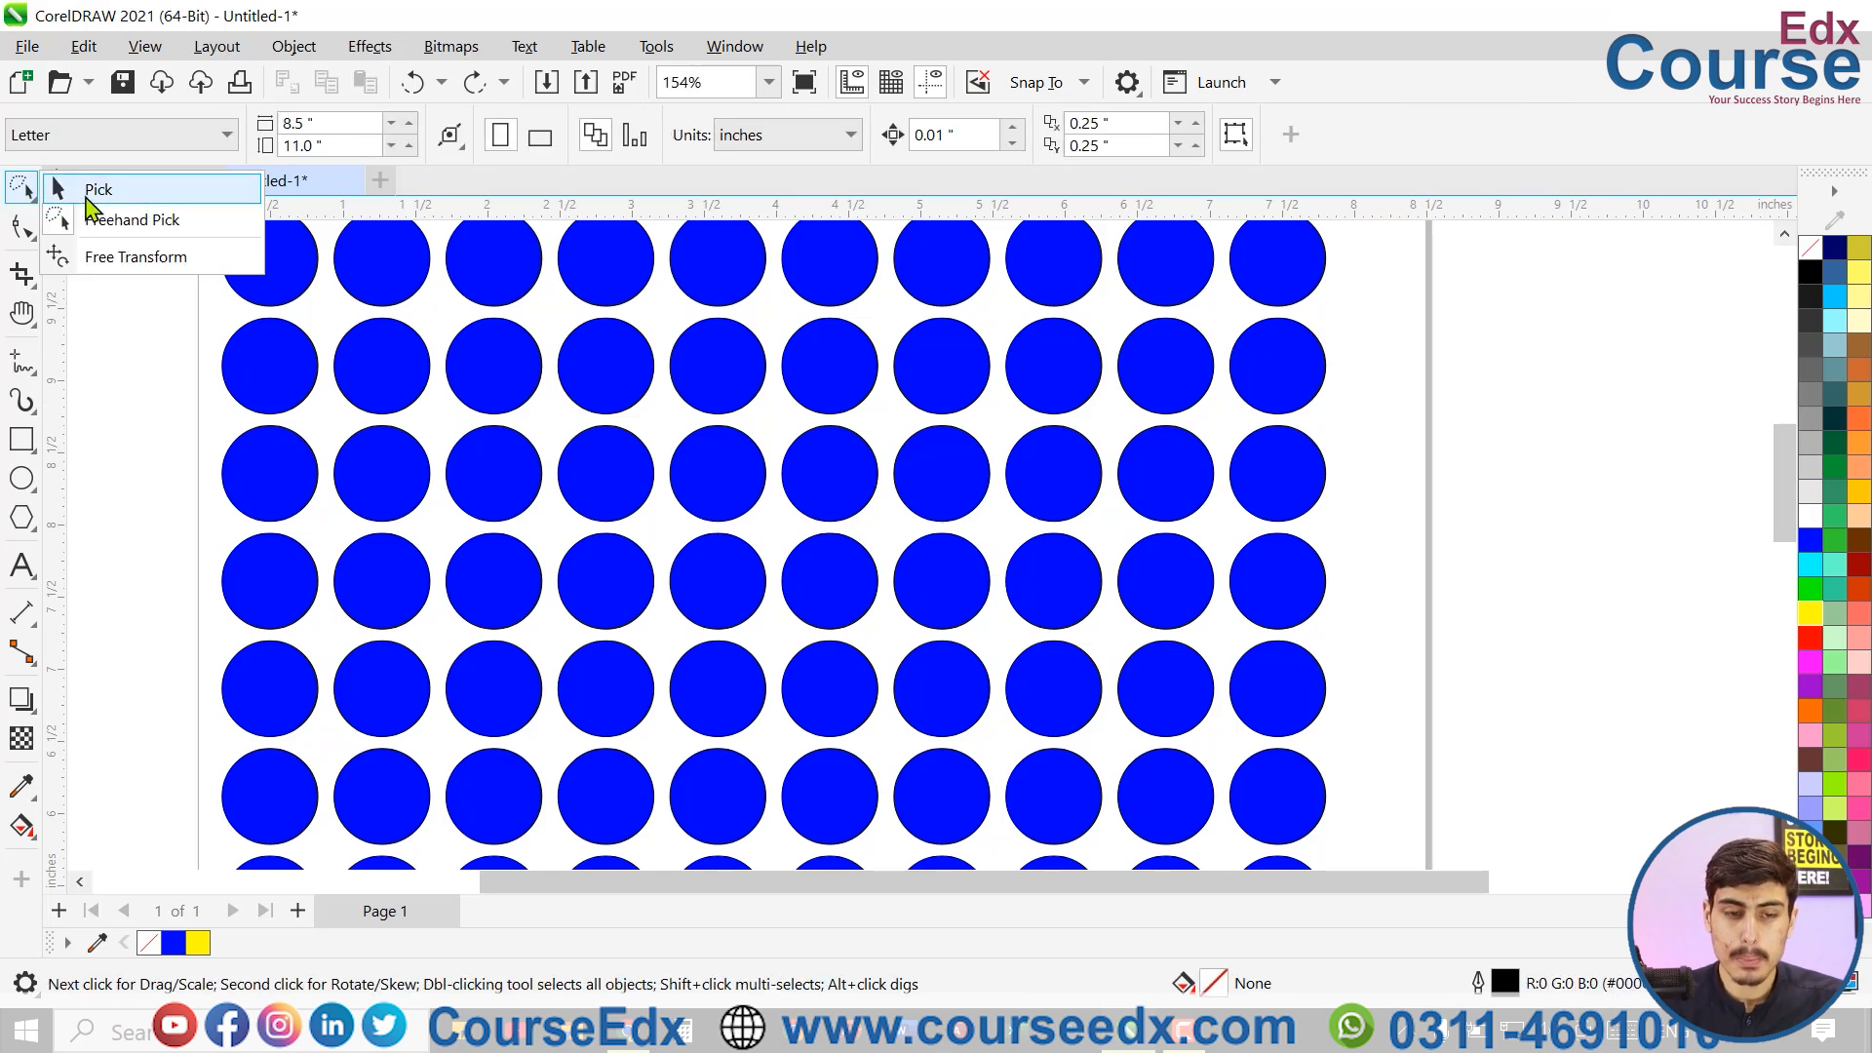
click(88, 197)
drag(594, 446, 930, 747)
key(ctrl+z)
click(1407, 470)
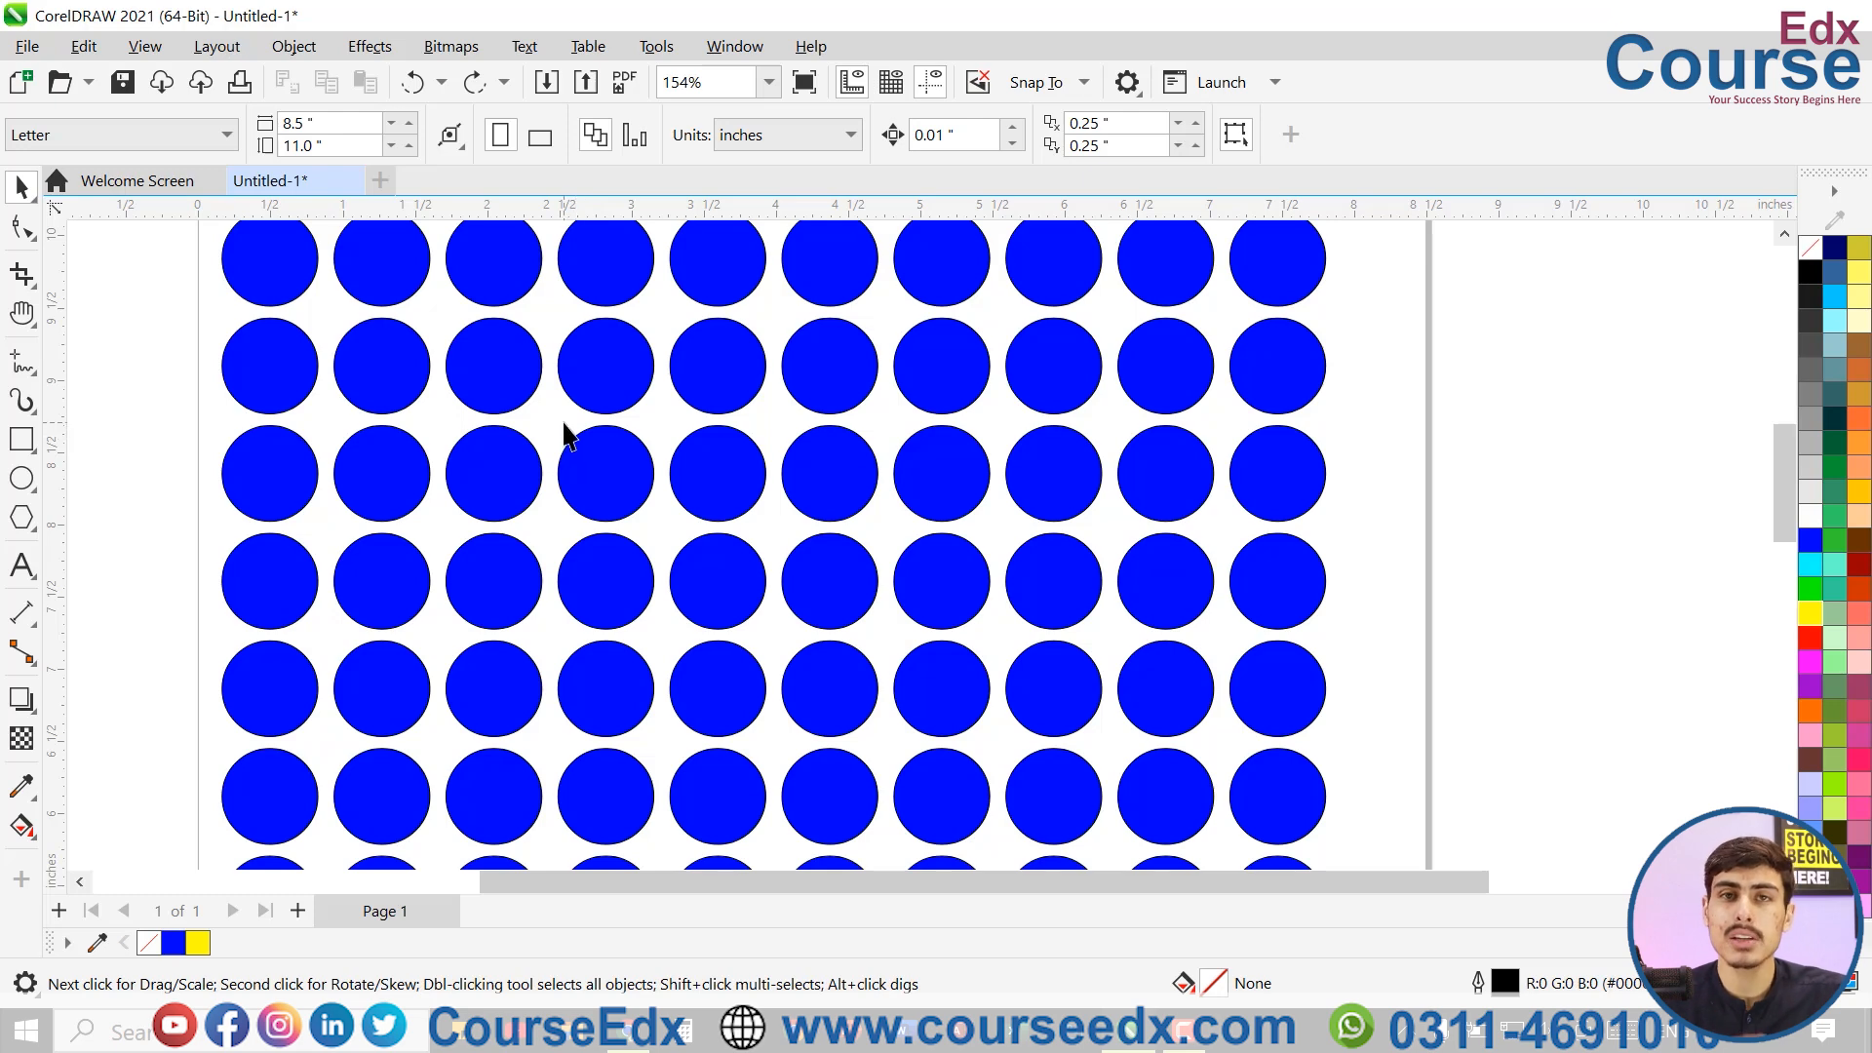
drag(573, 429, 932, 751)
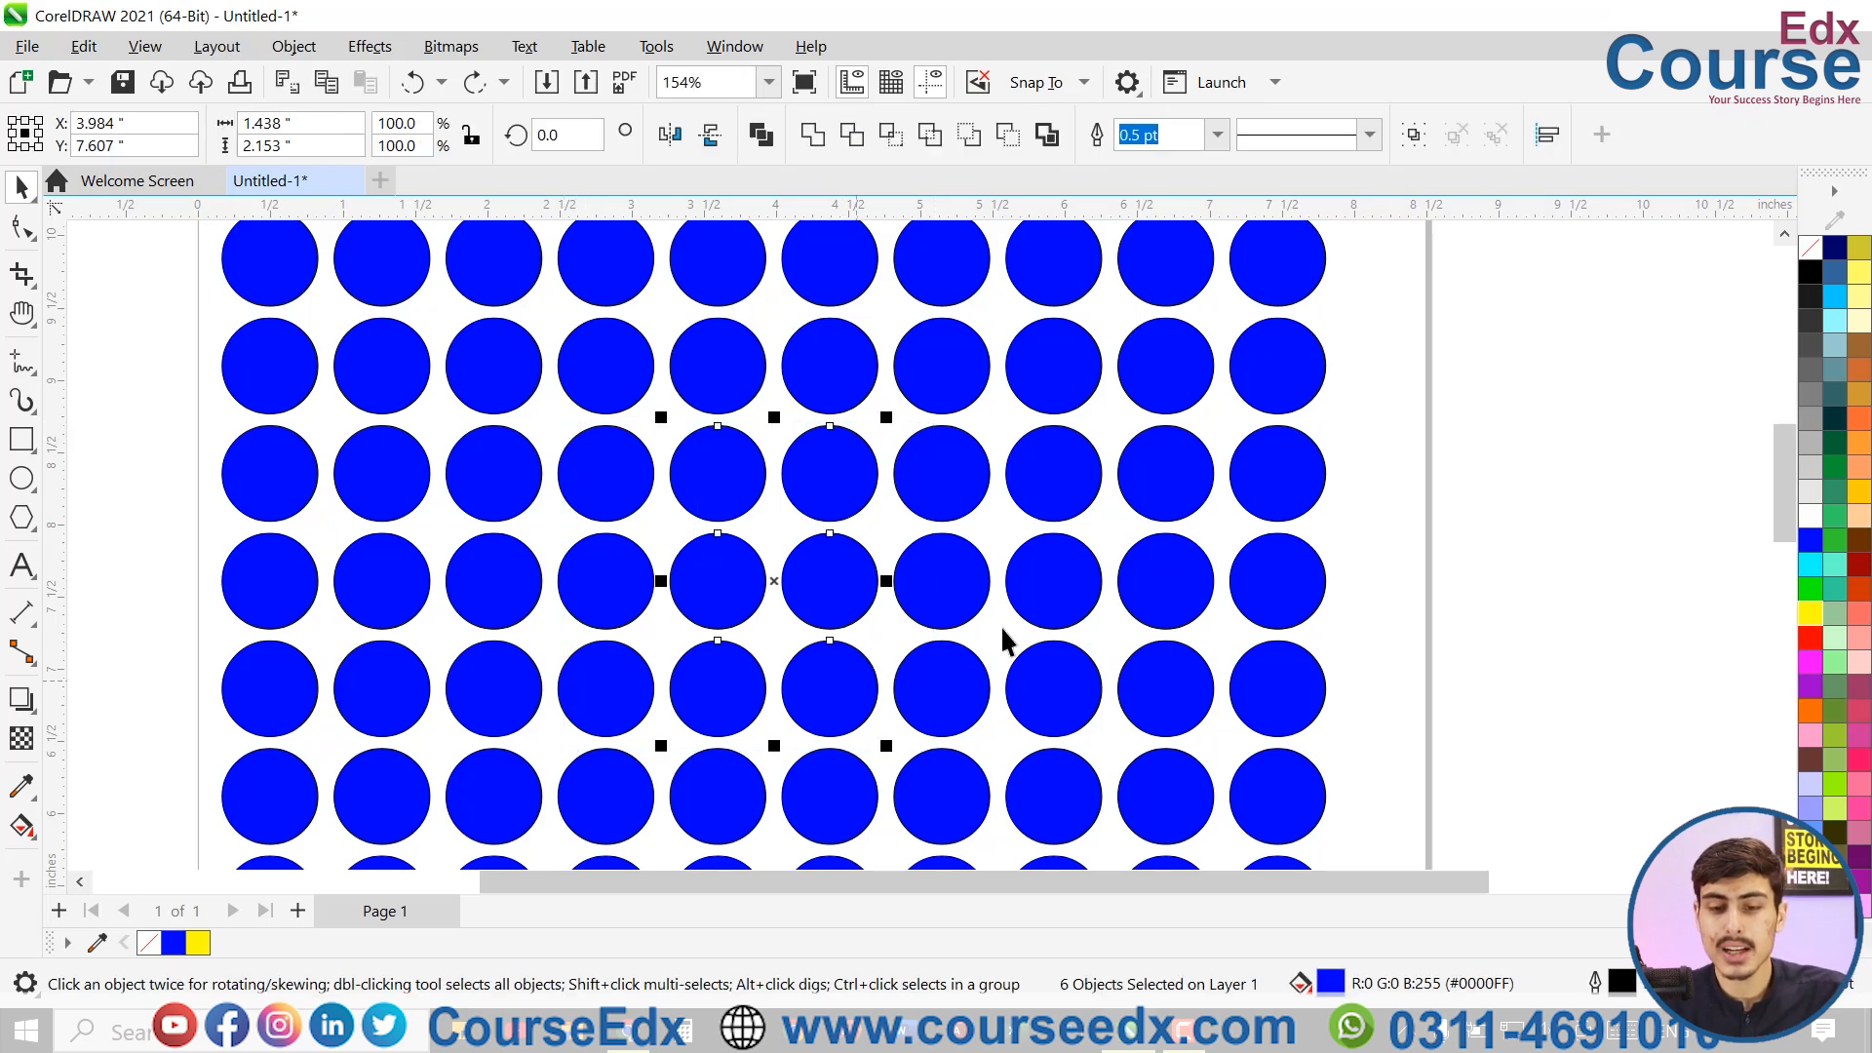
drag(649, 483, 1013, 783)
key(ctrl+z)
click(95, 341)
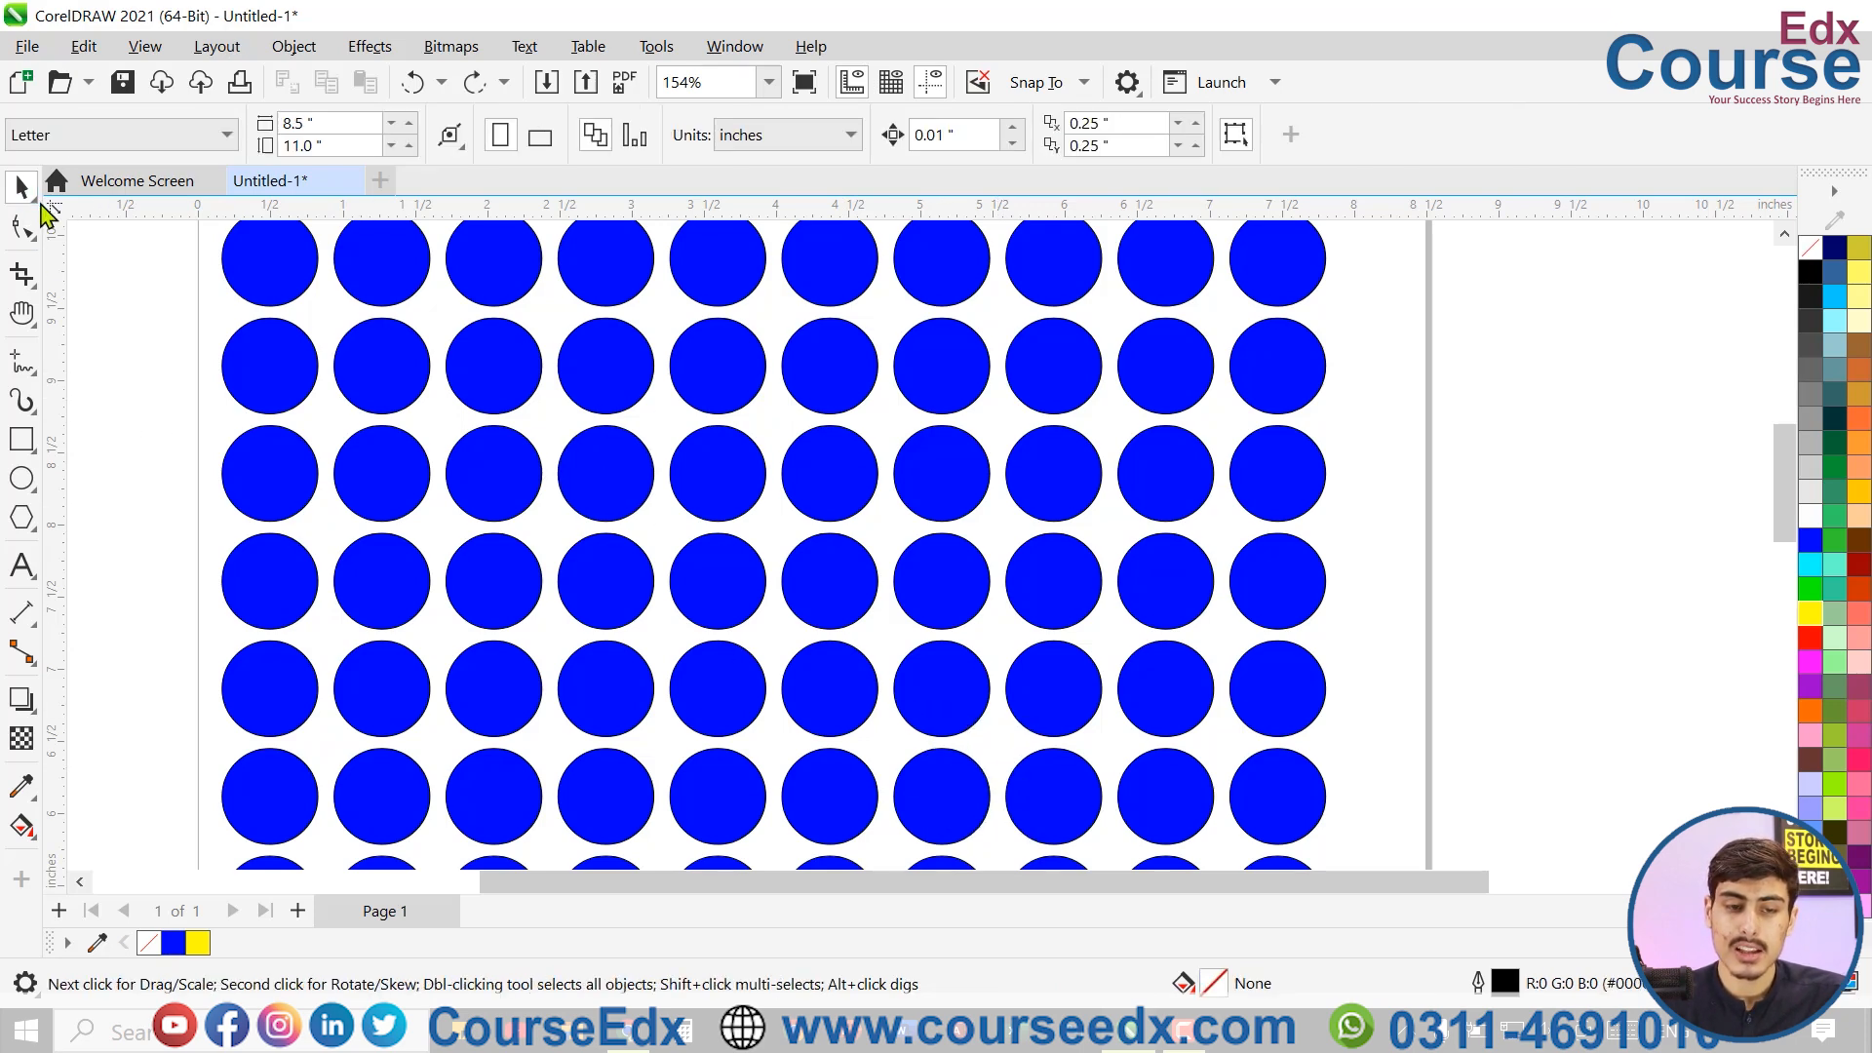
- Lasso around a three-by-three block of circles with Freehand Pick, try moving it sideways, and undo the move
click(41, 203)
click(90, 218)
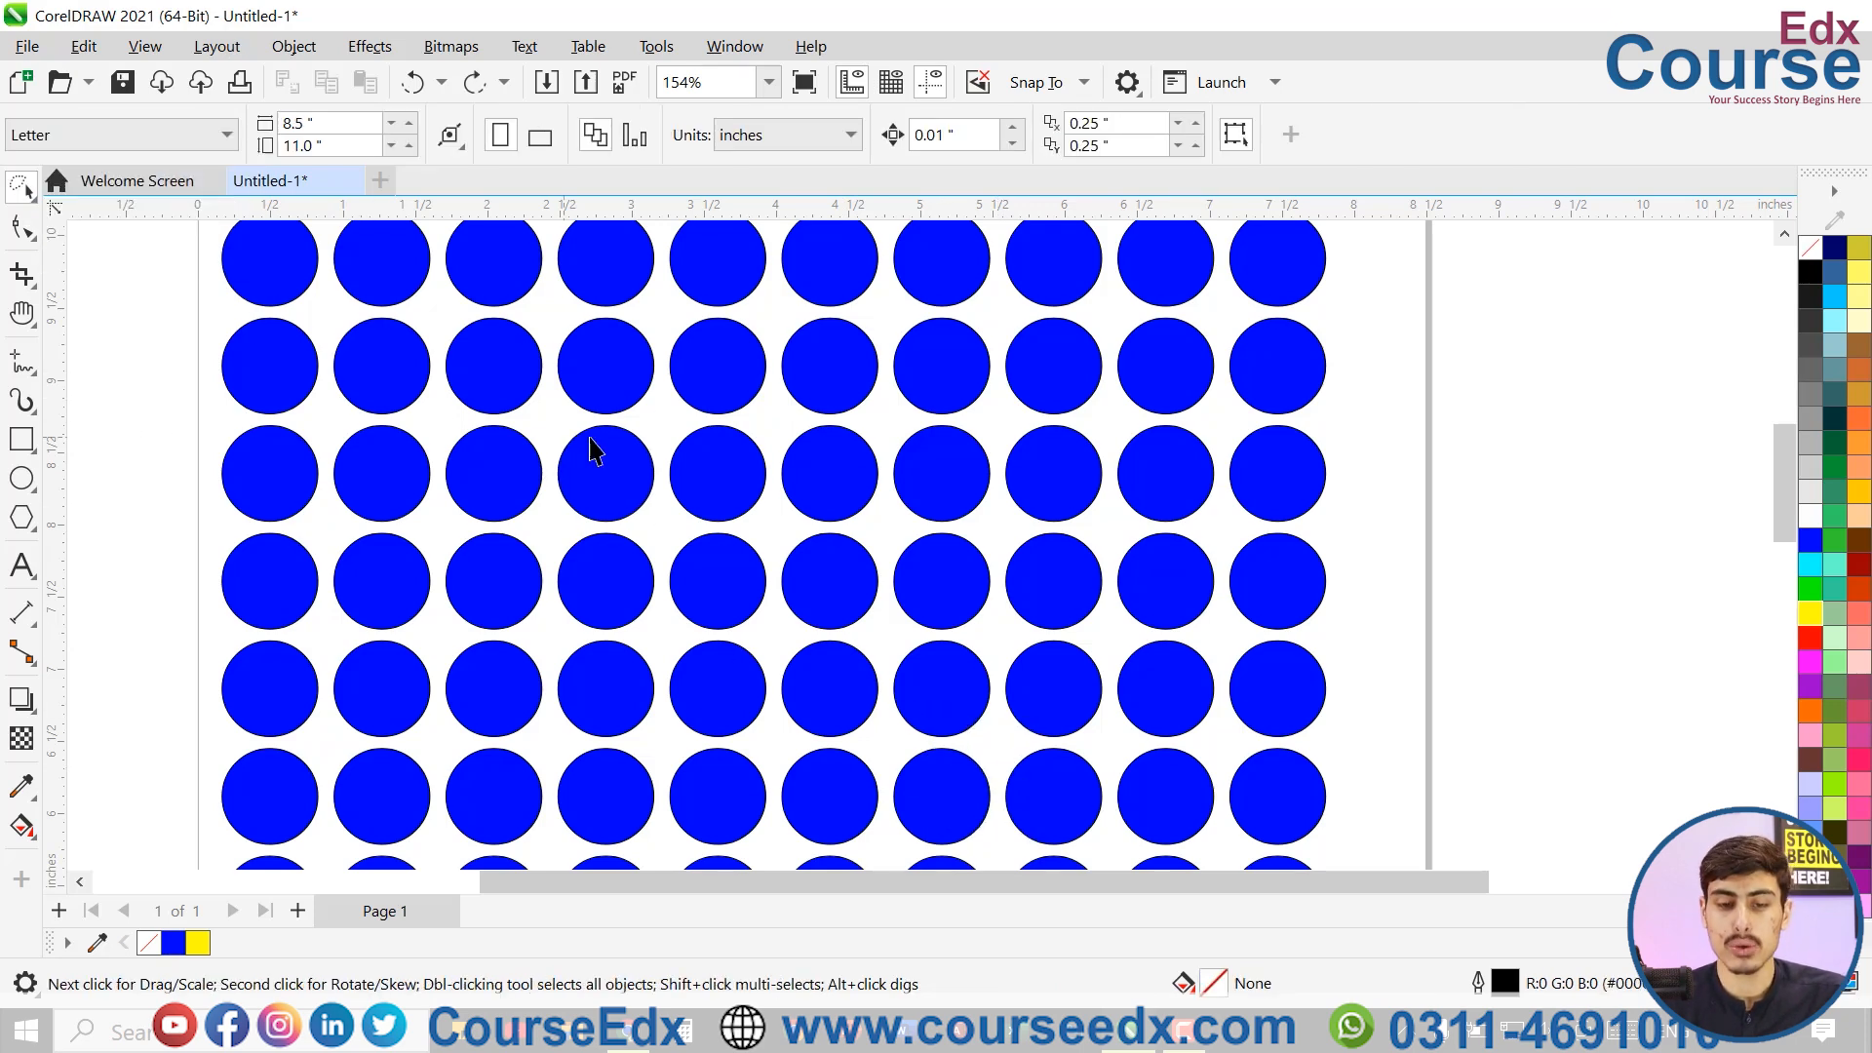
drag(547, 407, 721, 433)
mouse_move(863, 505)
mouse_down()
mouse_move(888, 692)
mouse_move(876, 728)
mouse_move(809, 751)
mouse_move(575, 739)
mouse_move(553, 549)
mouse_up()
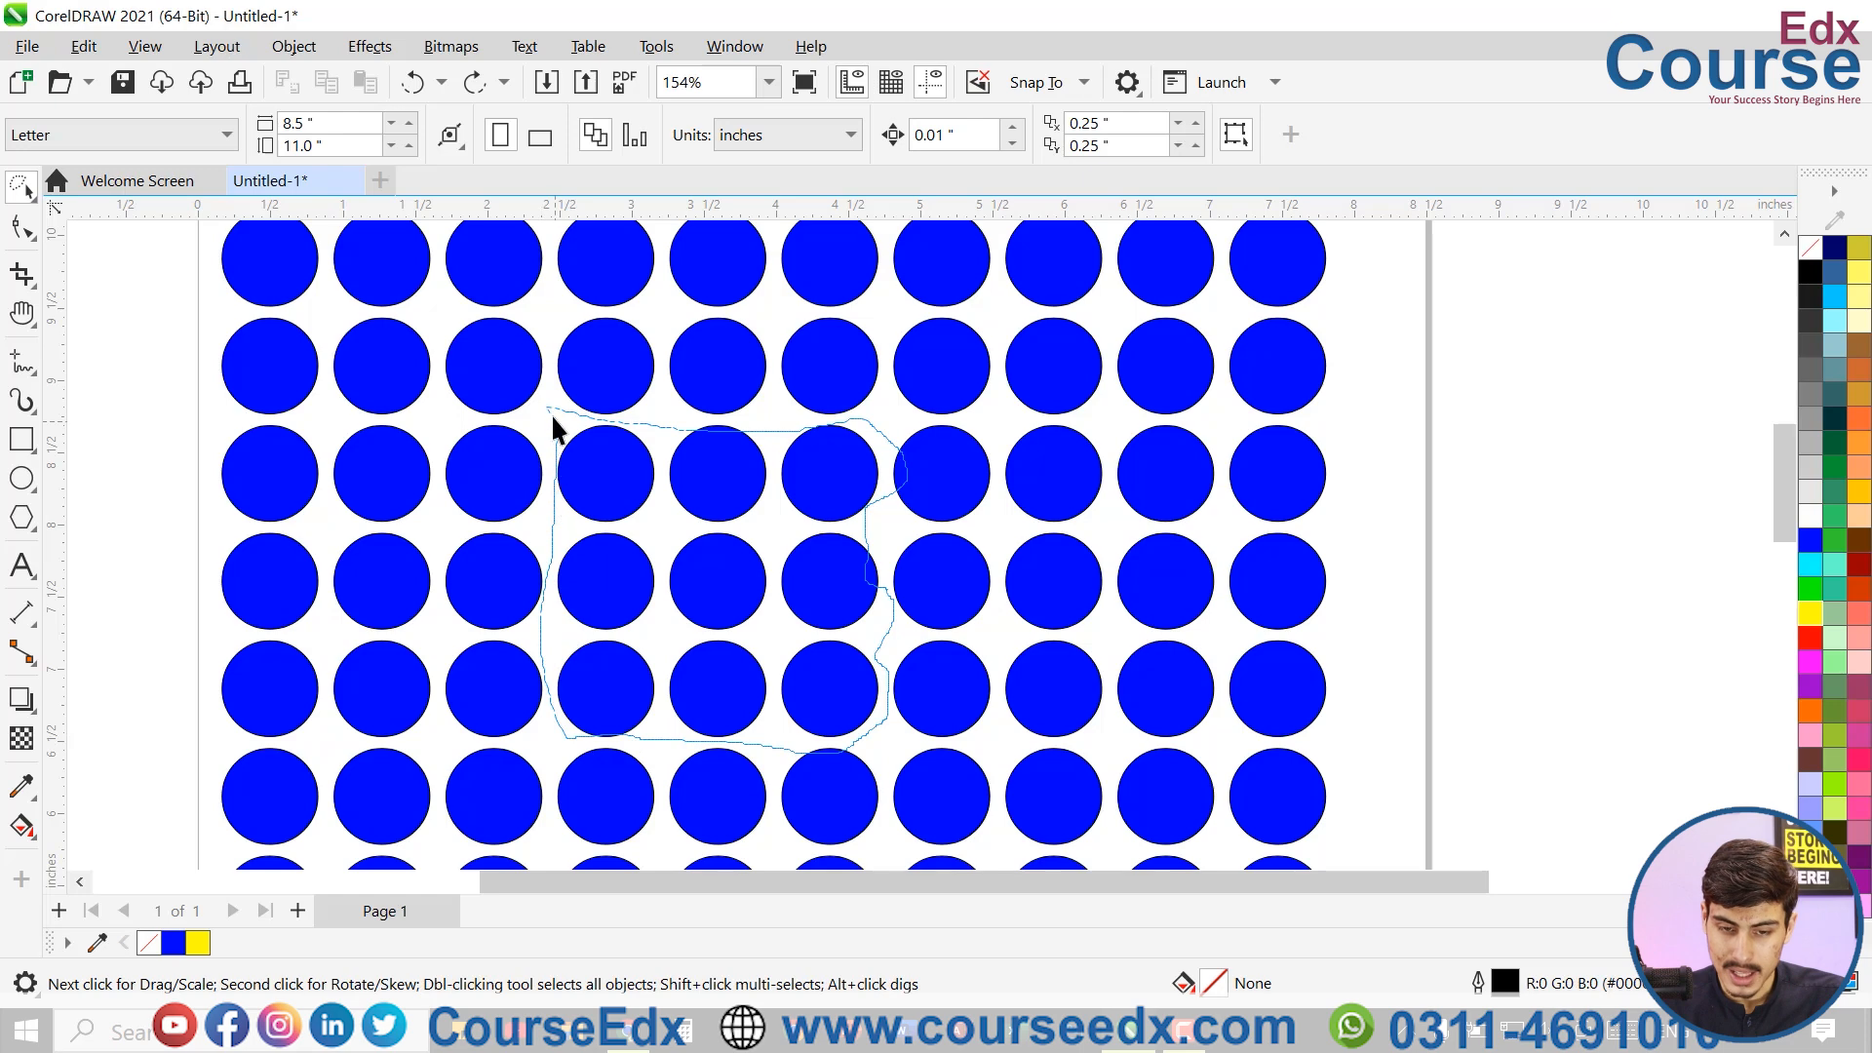
drag(552, 419, 556, 418)
mouse_move(698, 468)
mouse_down()
mouse_move(769, 518)
mouse_move(1340, 507)
mouse_up()
key(ctrl+z)
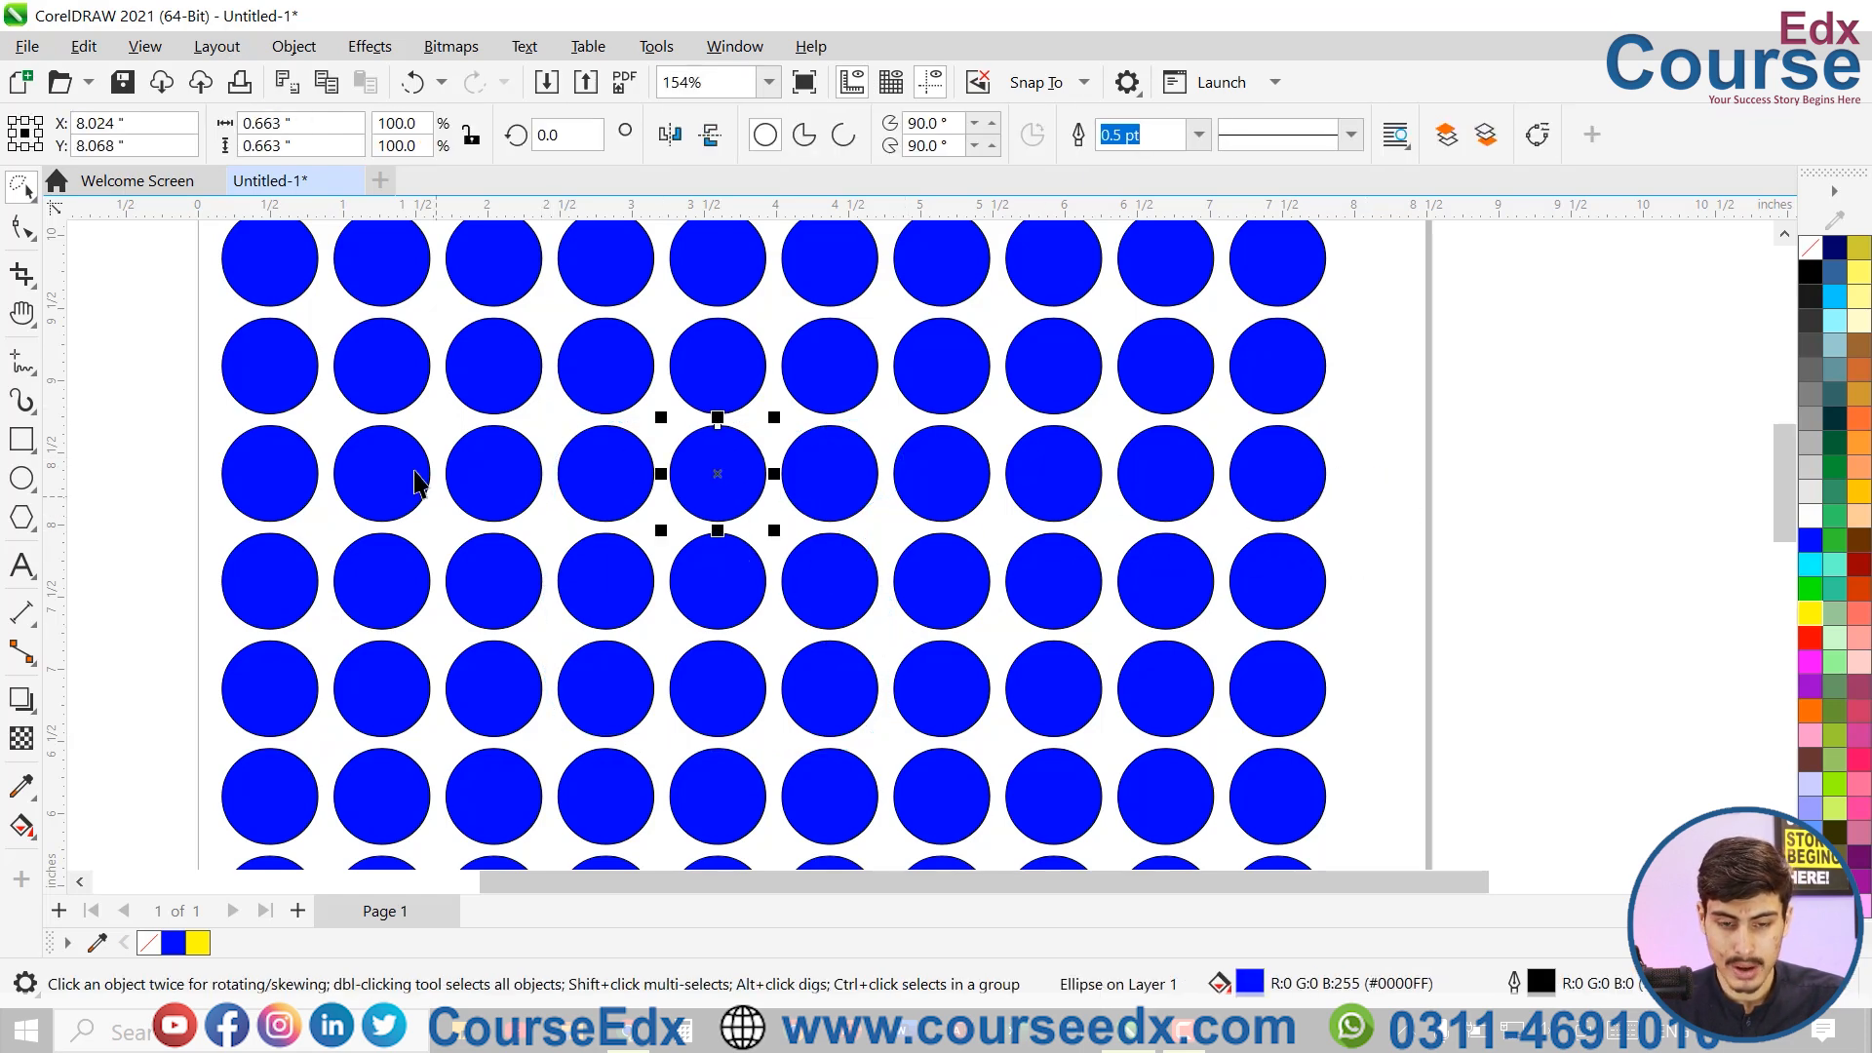
- Lasso an irregular group of fourteen circles with Freehand Pick, try moving it sideways and filling it yellow, and undo both changes
click(439, 418)
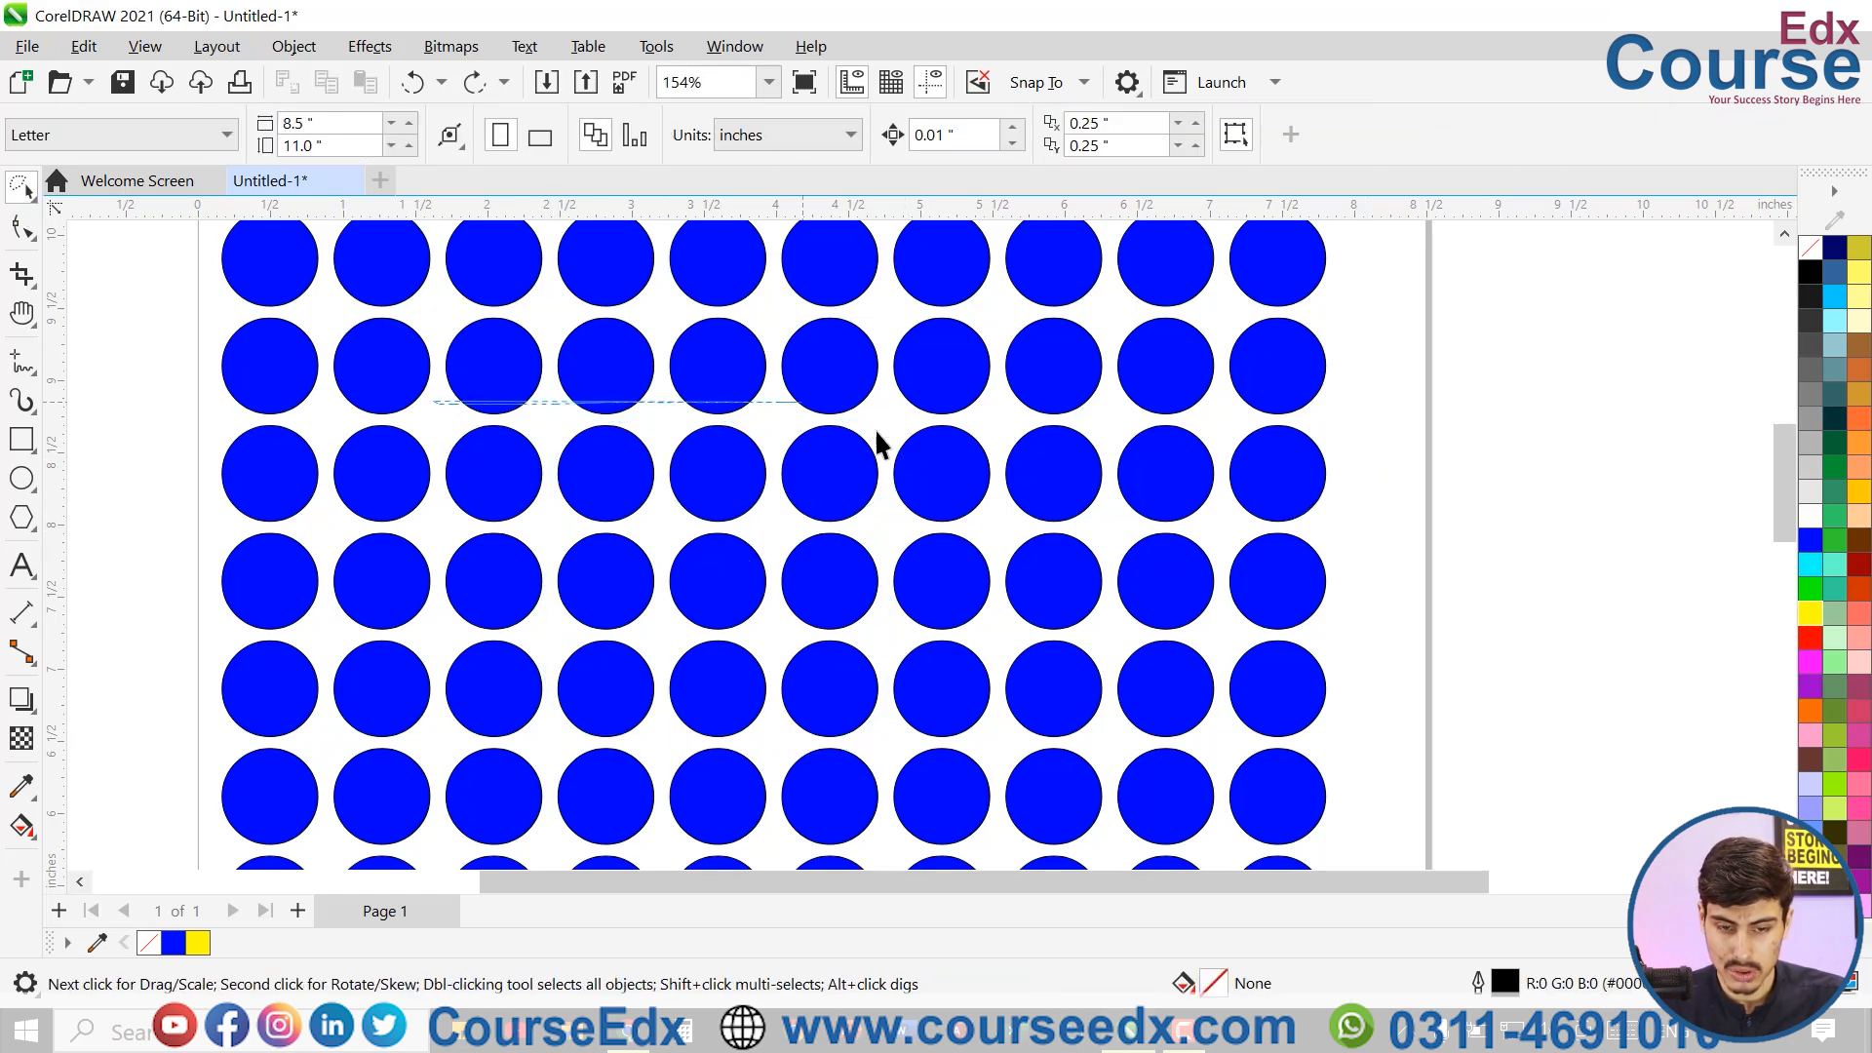
drag(803, 414, 434, 592)
drag(439, 389, 439, 391)
drag(966, 531, 1484, 523)
click(1810, 610)
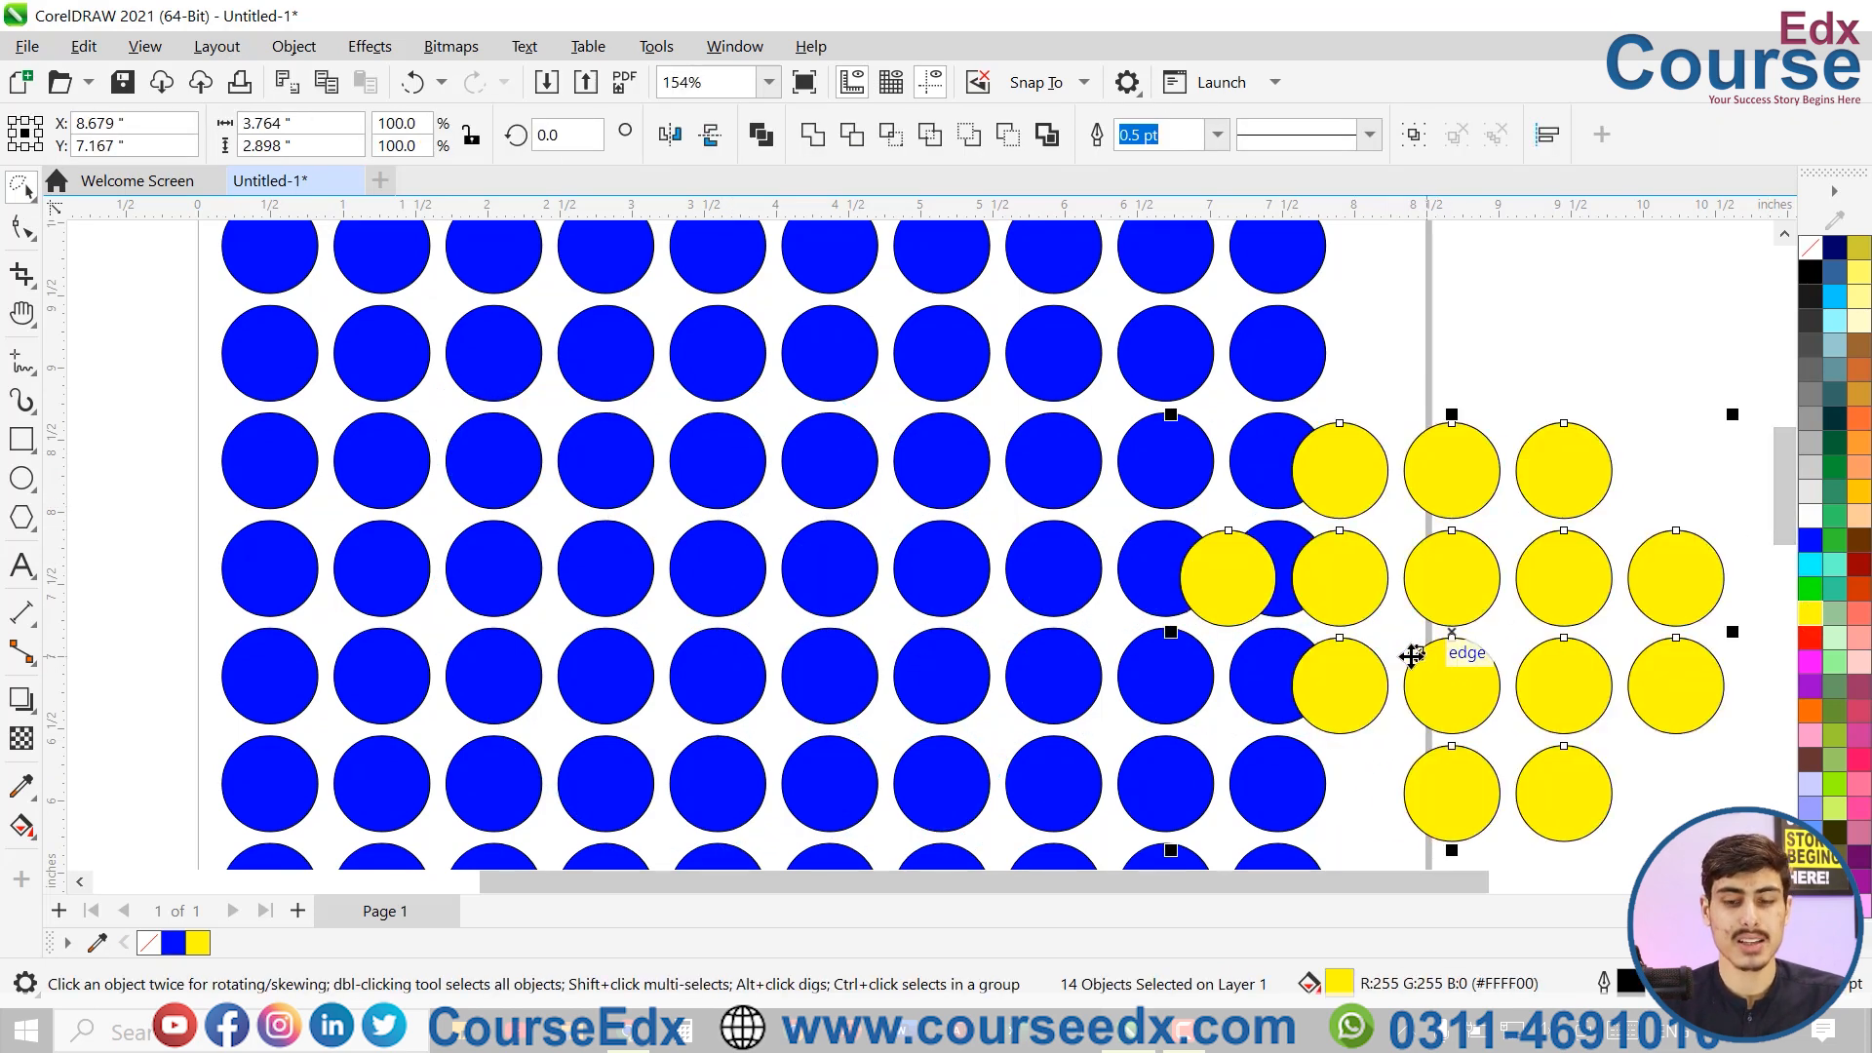
key(ctrl+z)
key(ctrl+z)
click(1363, 473)
scroll(1055, 614, down, 1)
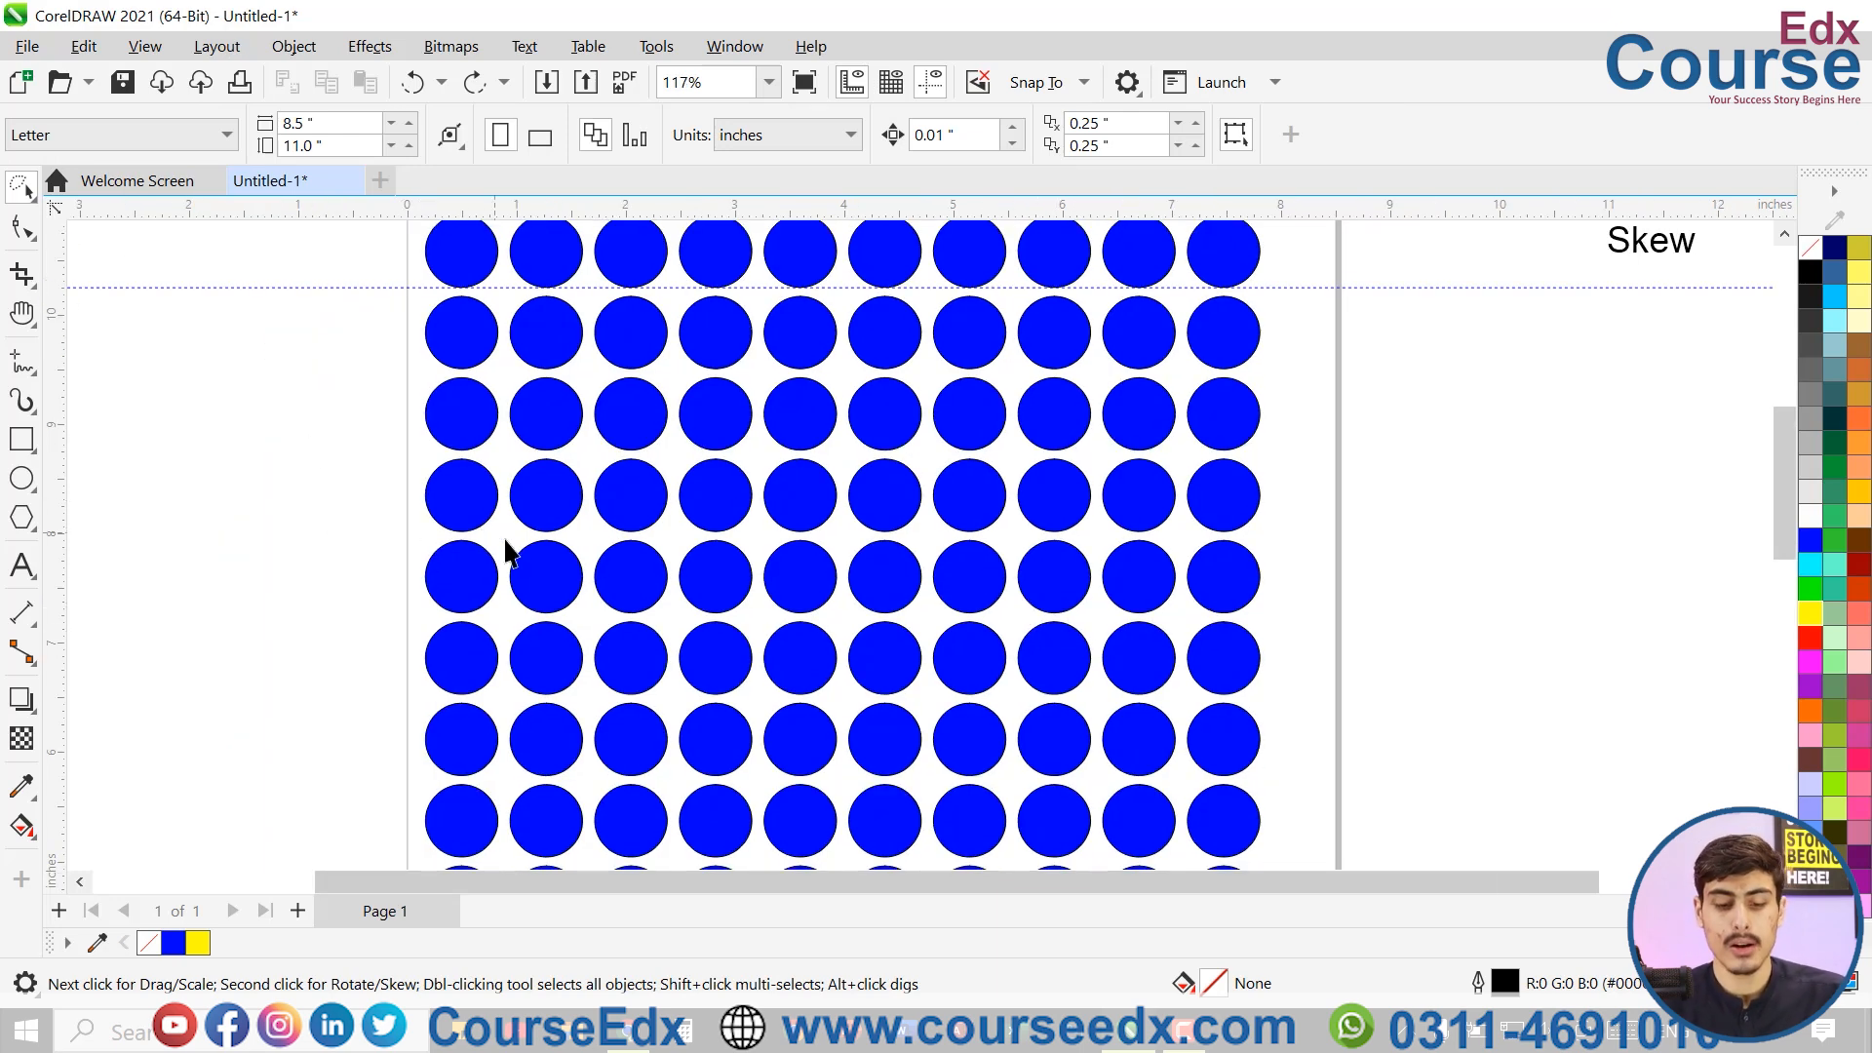
- Lasso four diagonally adjacent circles in the grid with Freehand Pick and return to the Pick tool
click(470, 585)
click(389, 472)
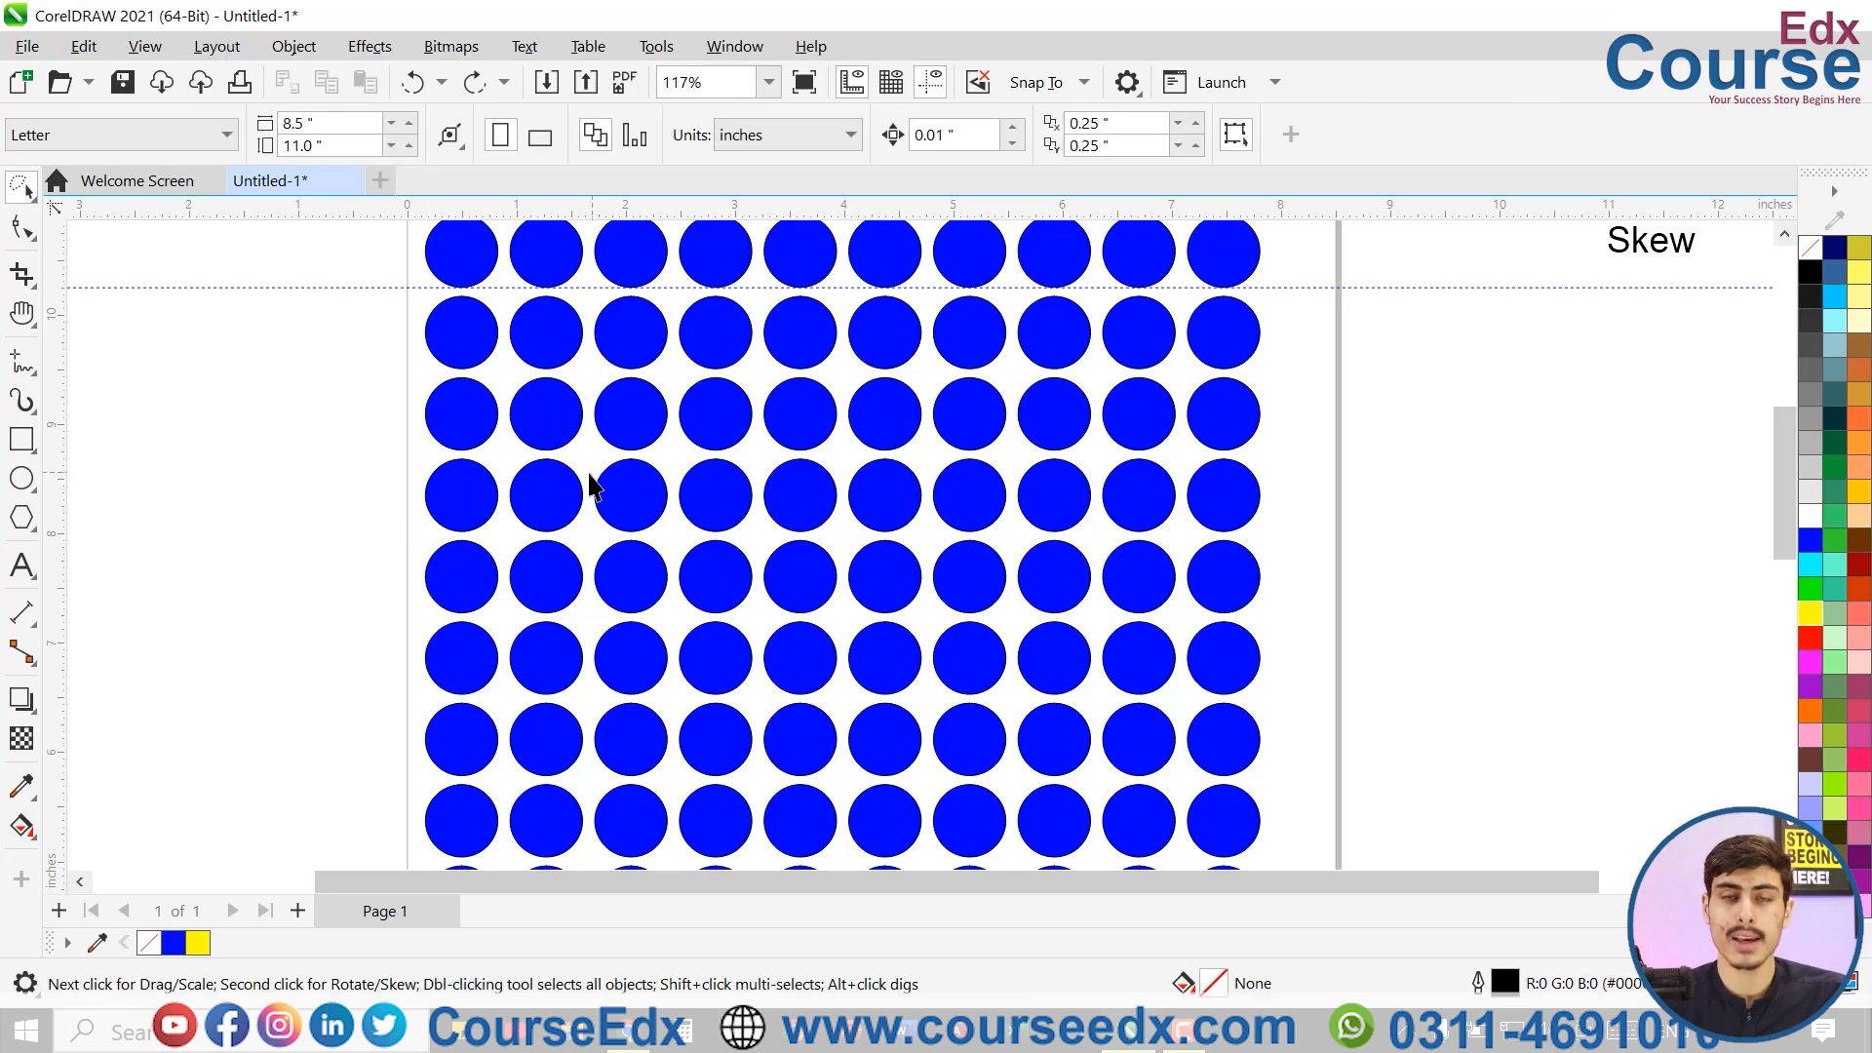
mouse_move(669, 382)
mouse_down()
mouse_move(856, 534)
mouse_move(744, 534)
mouse_up()
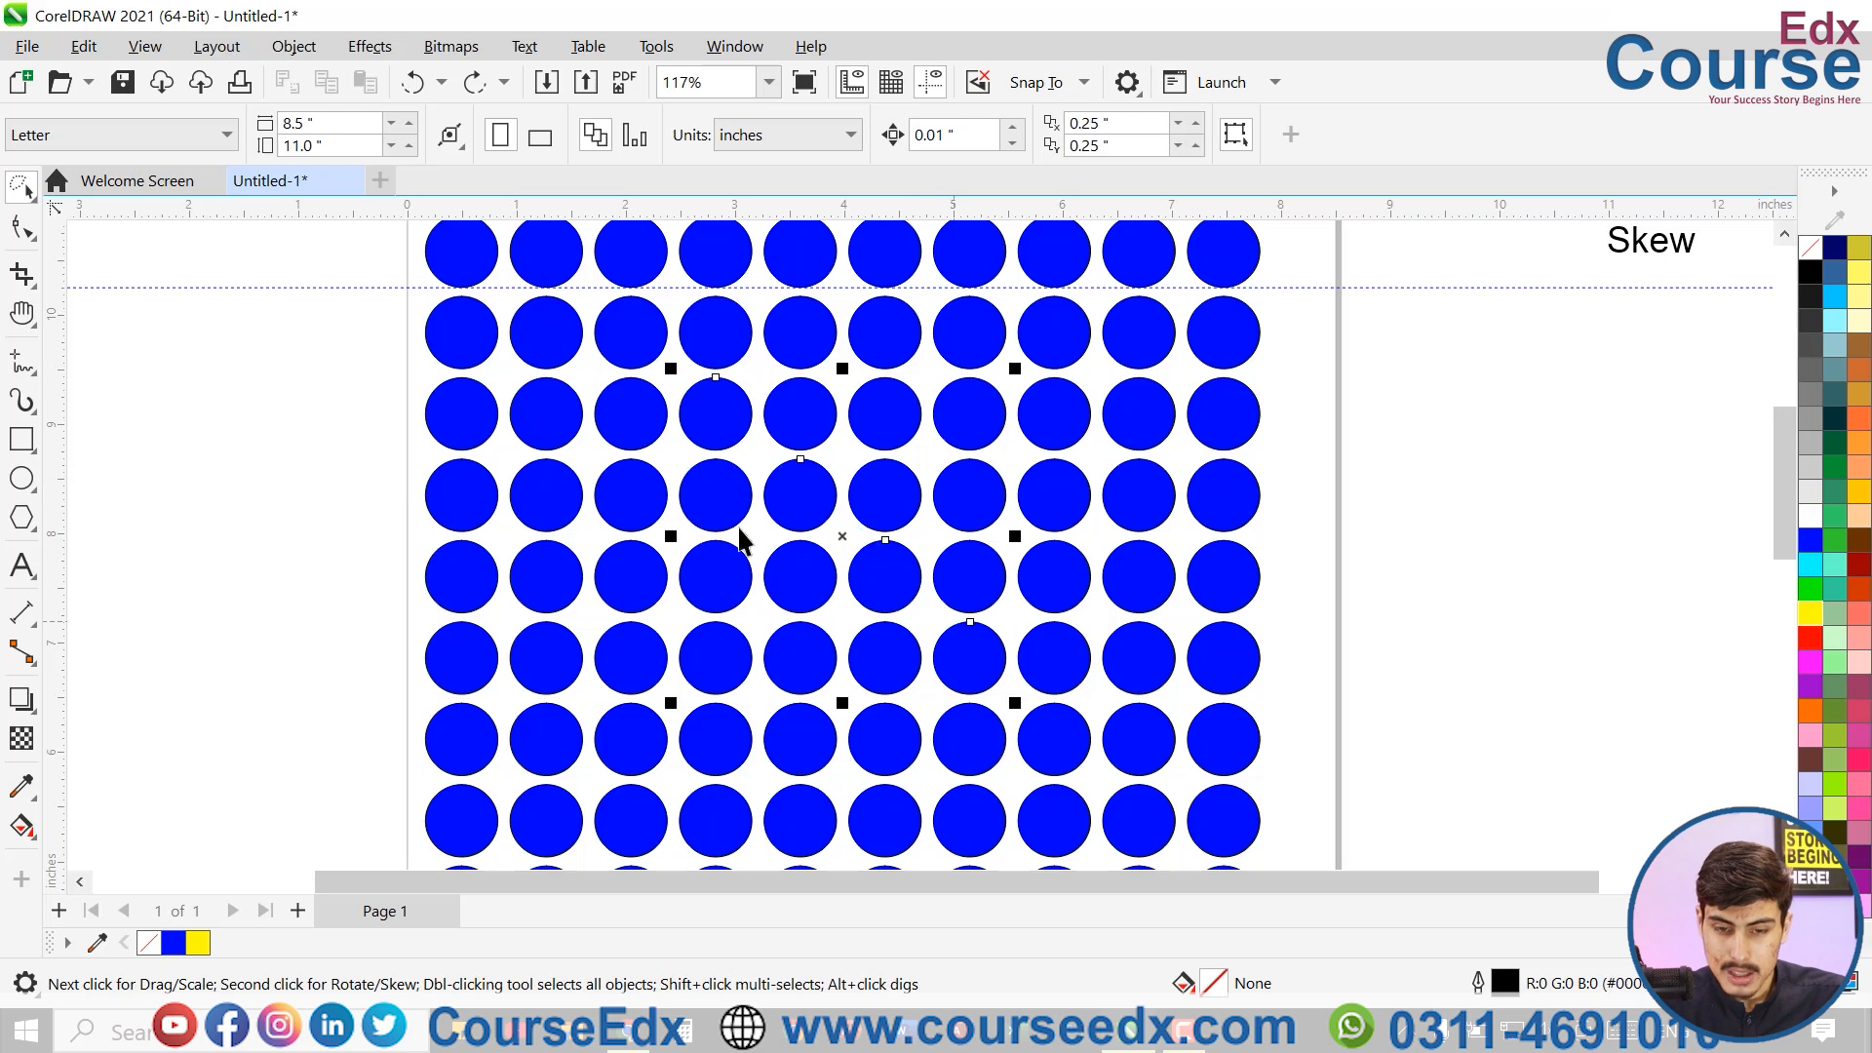
click(32, 195)
click(79, 195)
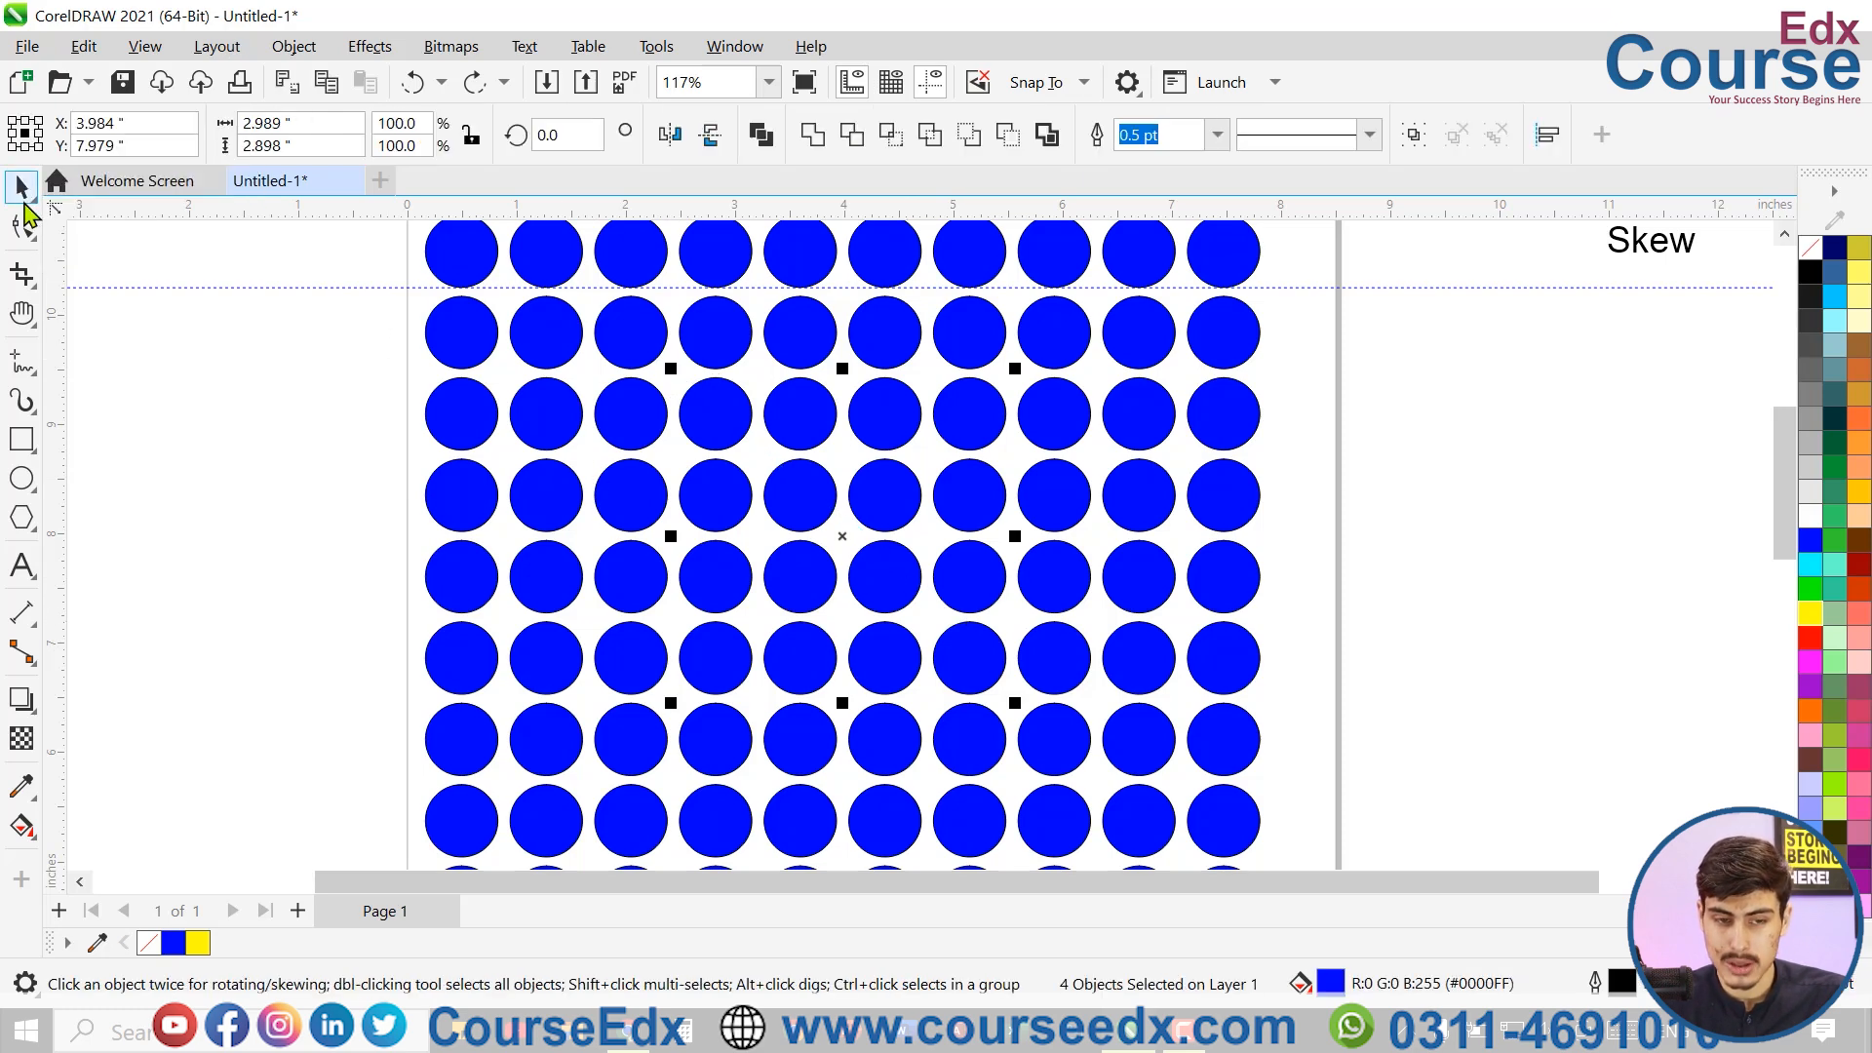
- Select a six-by-six block of circles with the Pick tool, try copying it sideways and filling the copy yellow, and undo both changes
click(1471, 447)
drag(677, 369, 1135, 743)
drag(1079, 576, 1421, 621)
right_click(1421, 620)
click(1810, 613)
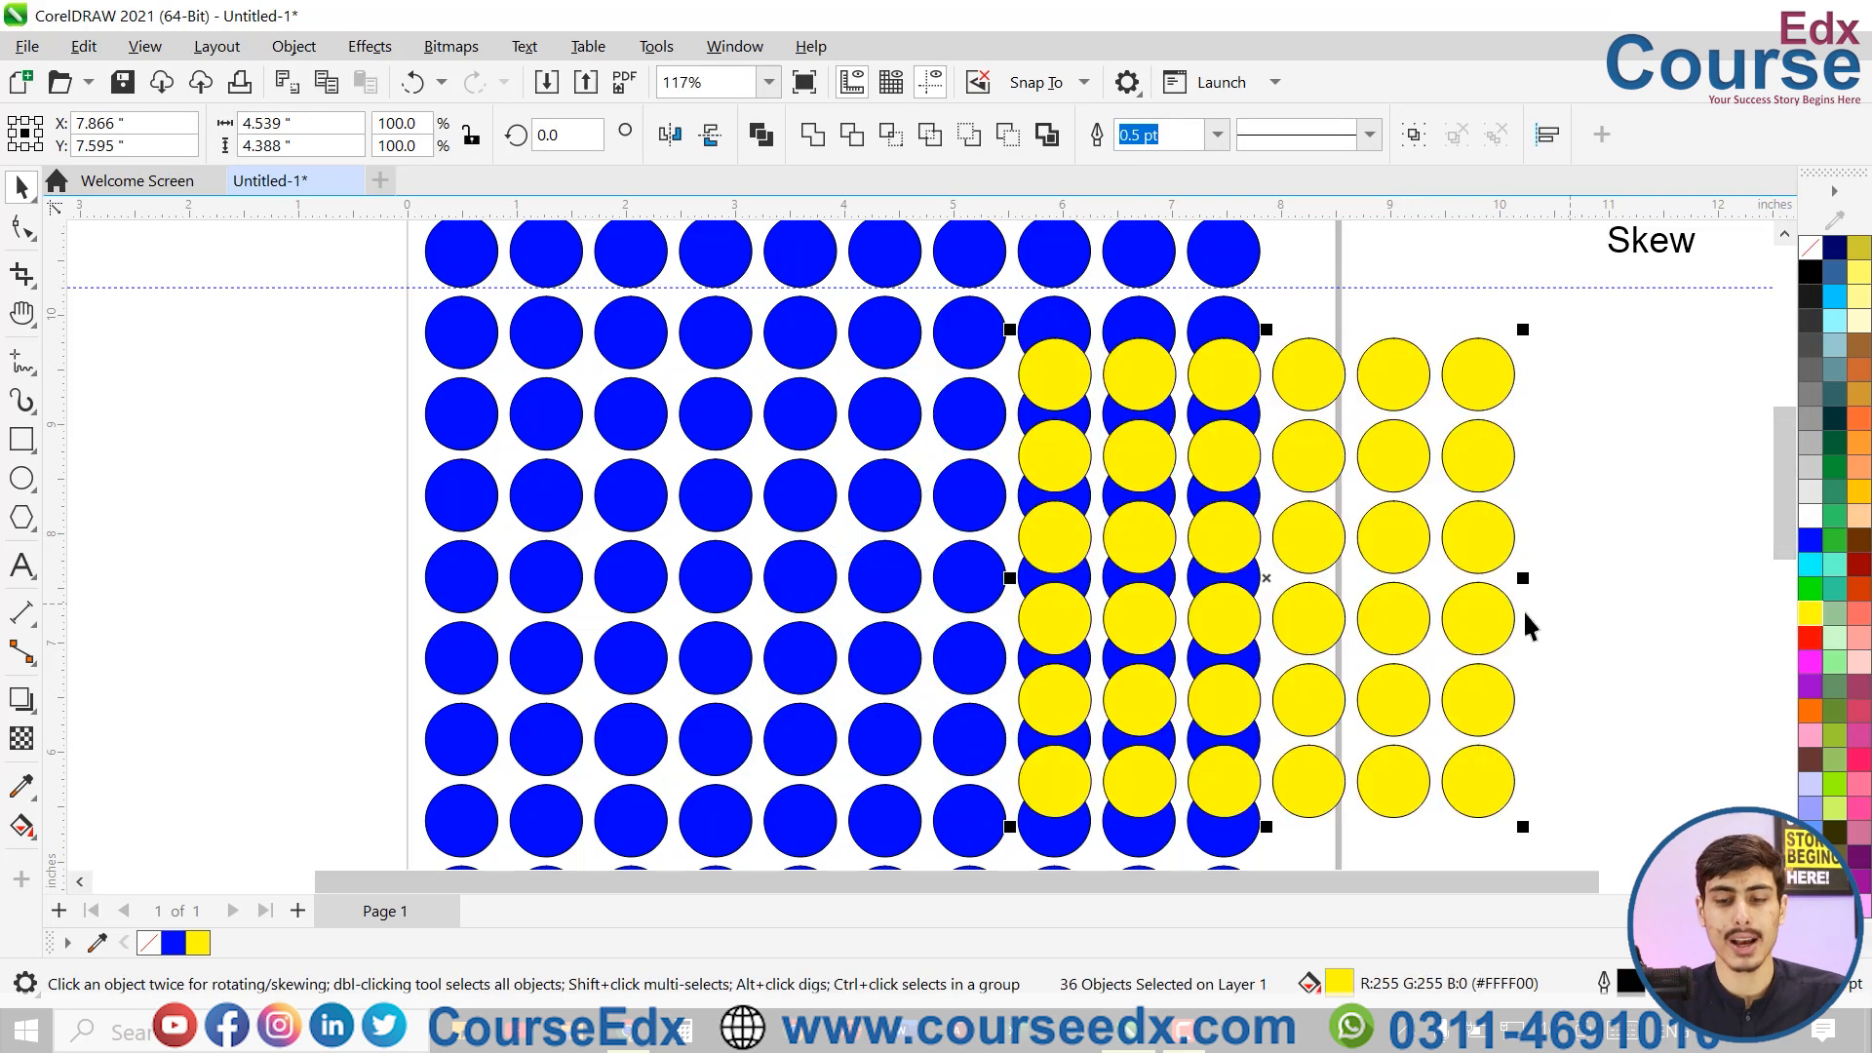
key(ctrl+z)
key(ctrl+z)
click(1421, 561)
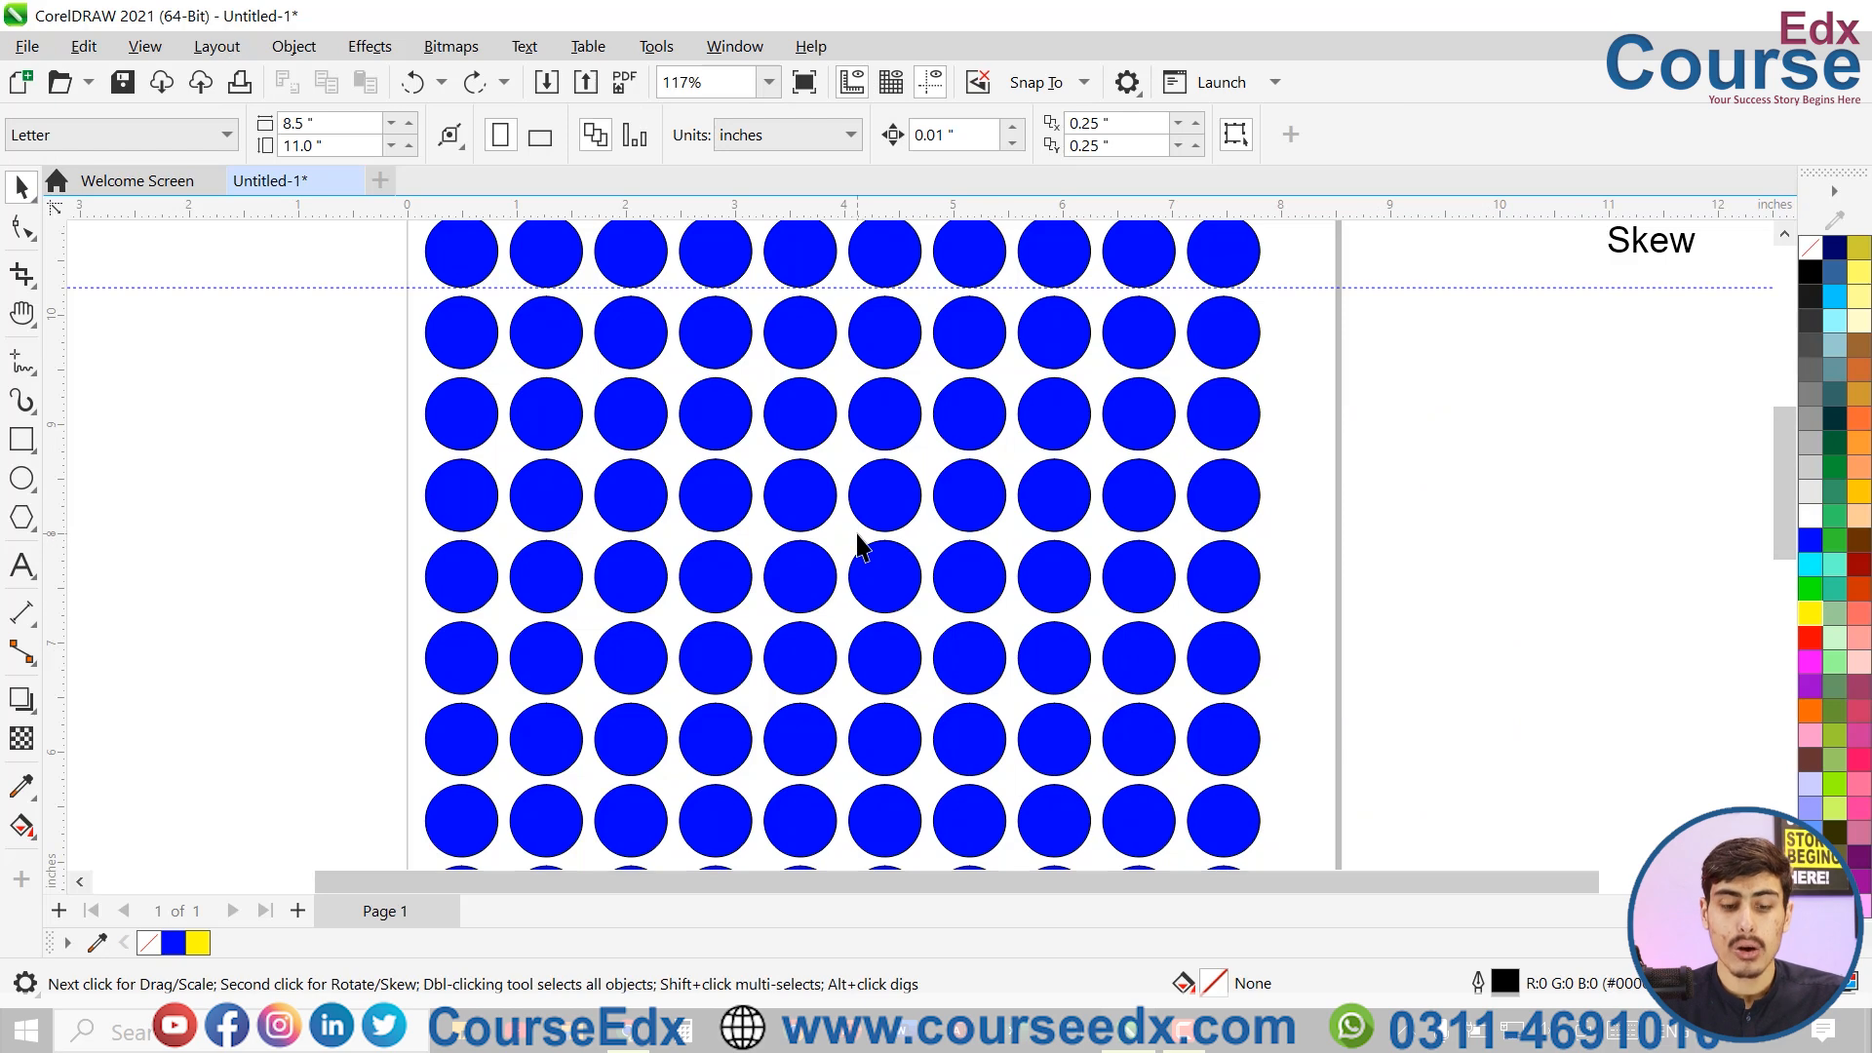
- Select the block of circles in columns three to seven and rows three to six, and fill it with light orange (#FFCC99)
scroll(858, 546, up, 1)
drag(548, 344, 1034, 717)
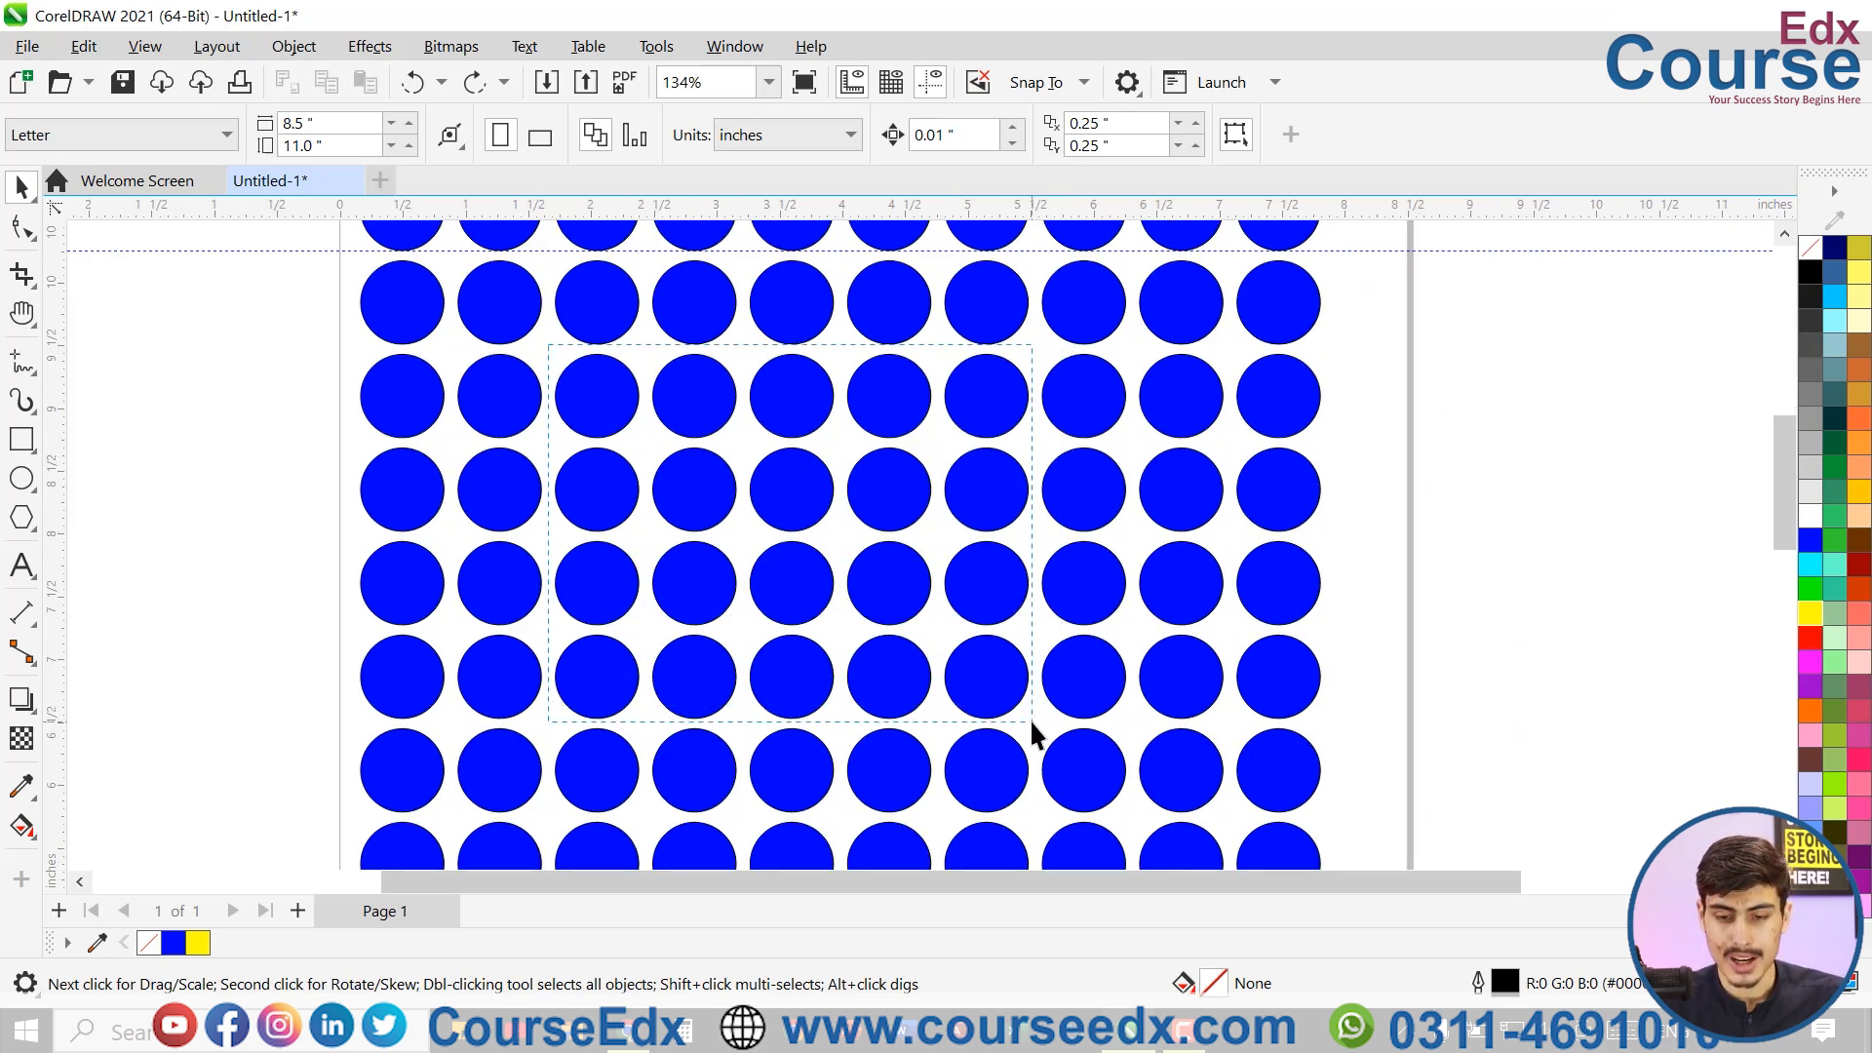
click(1859, 520)
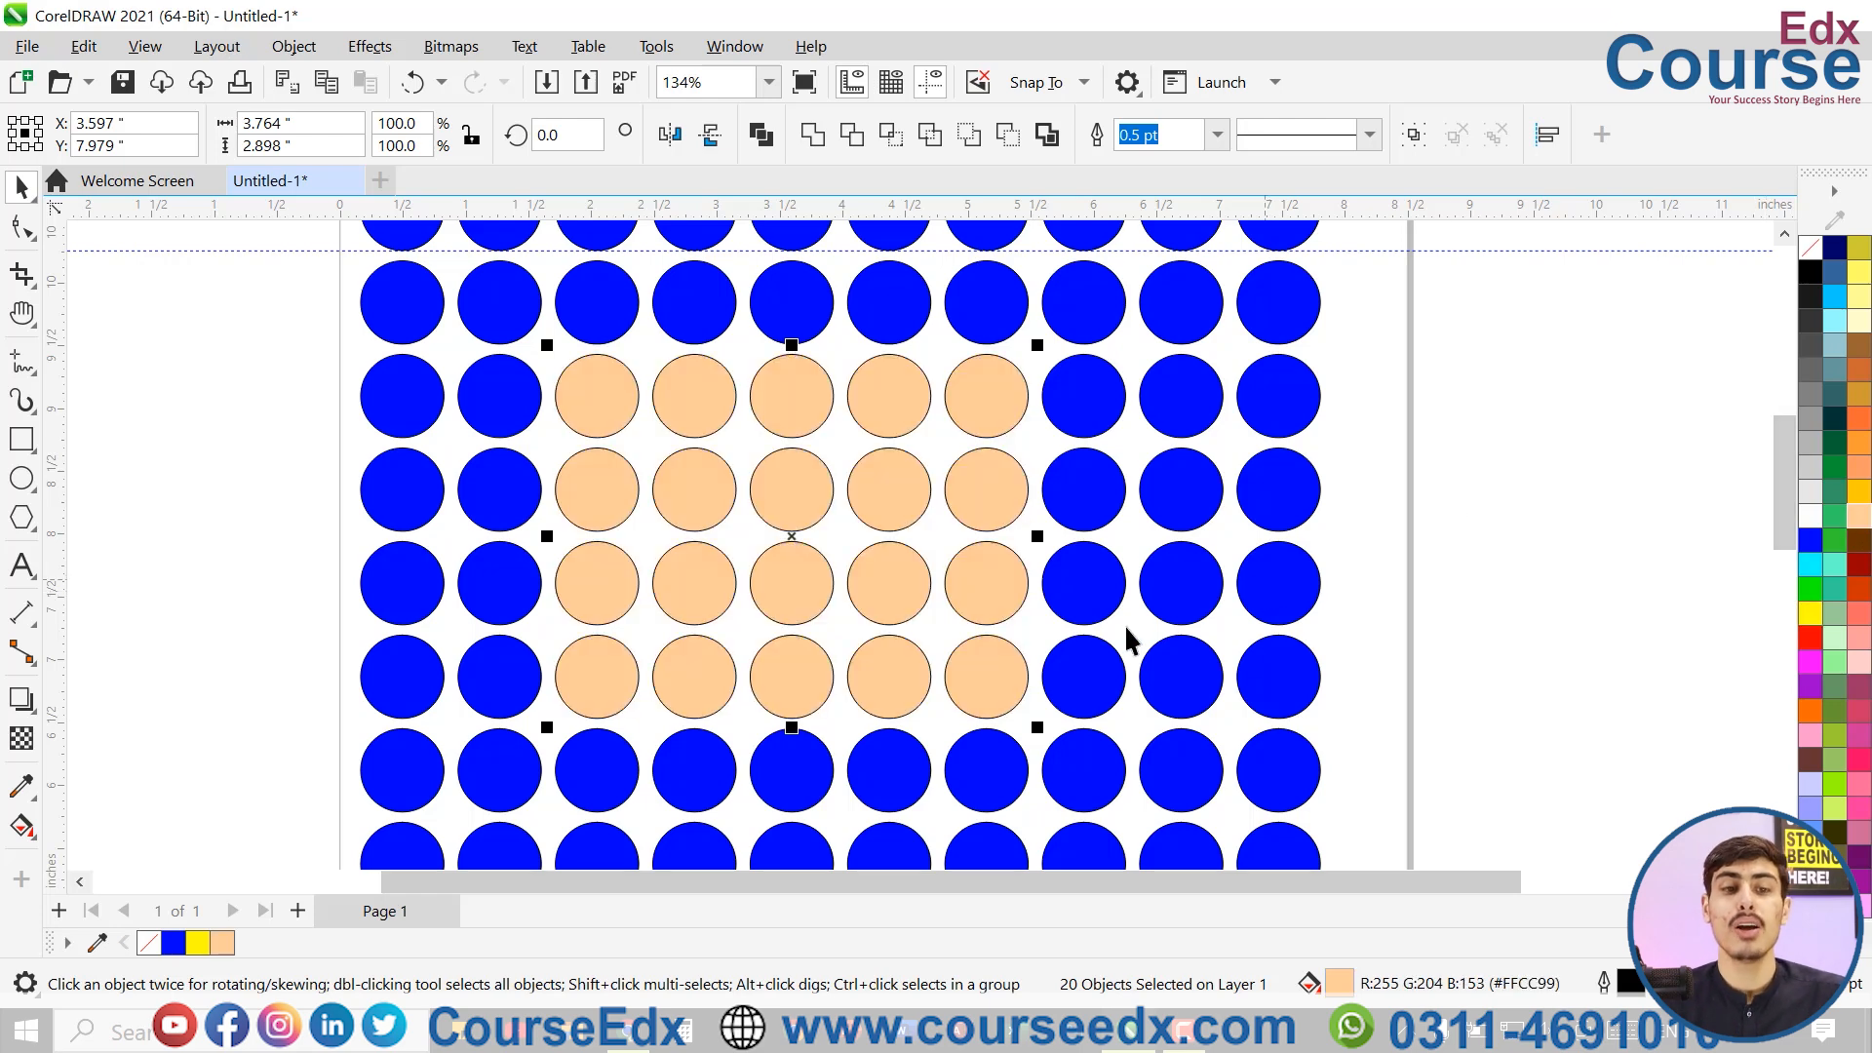
click(26, 191)
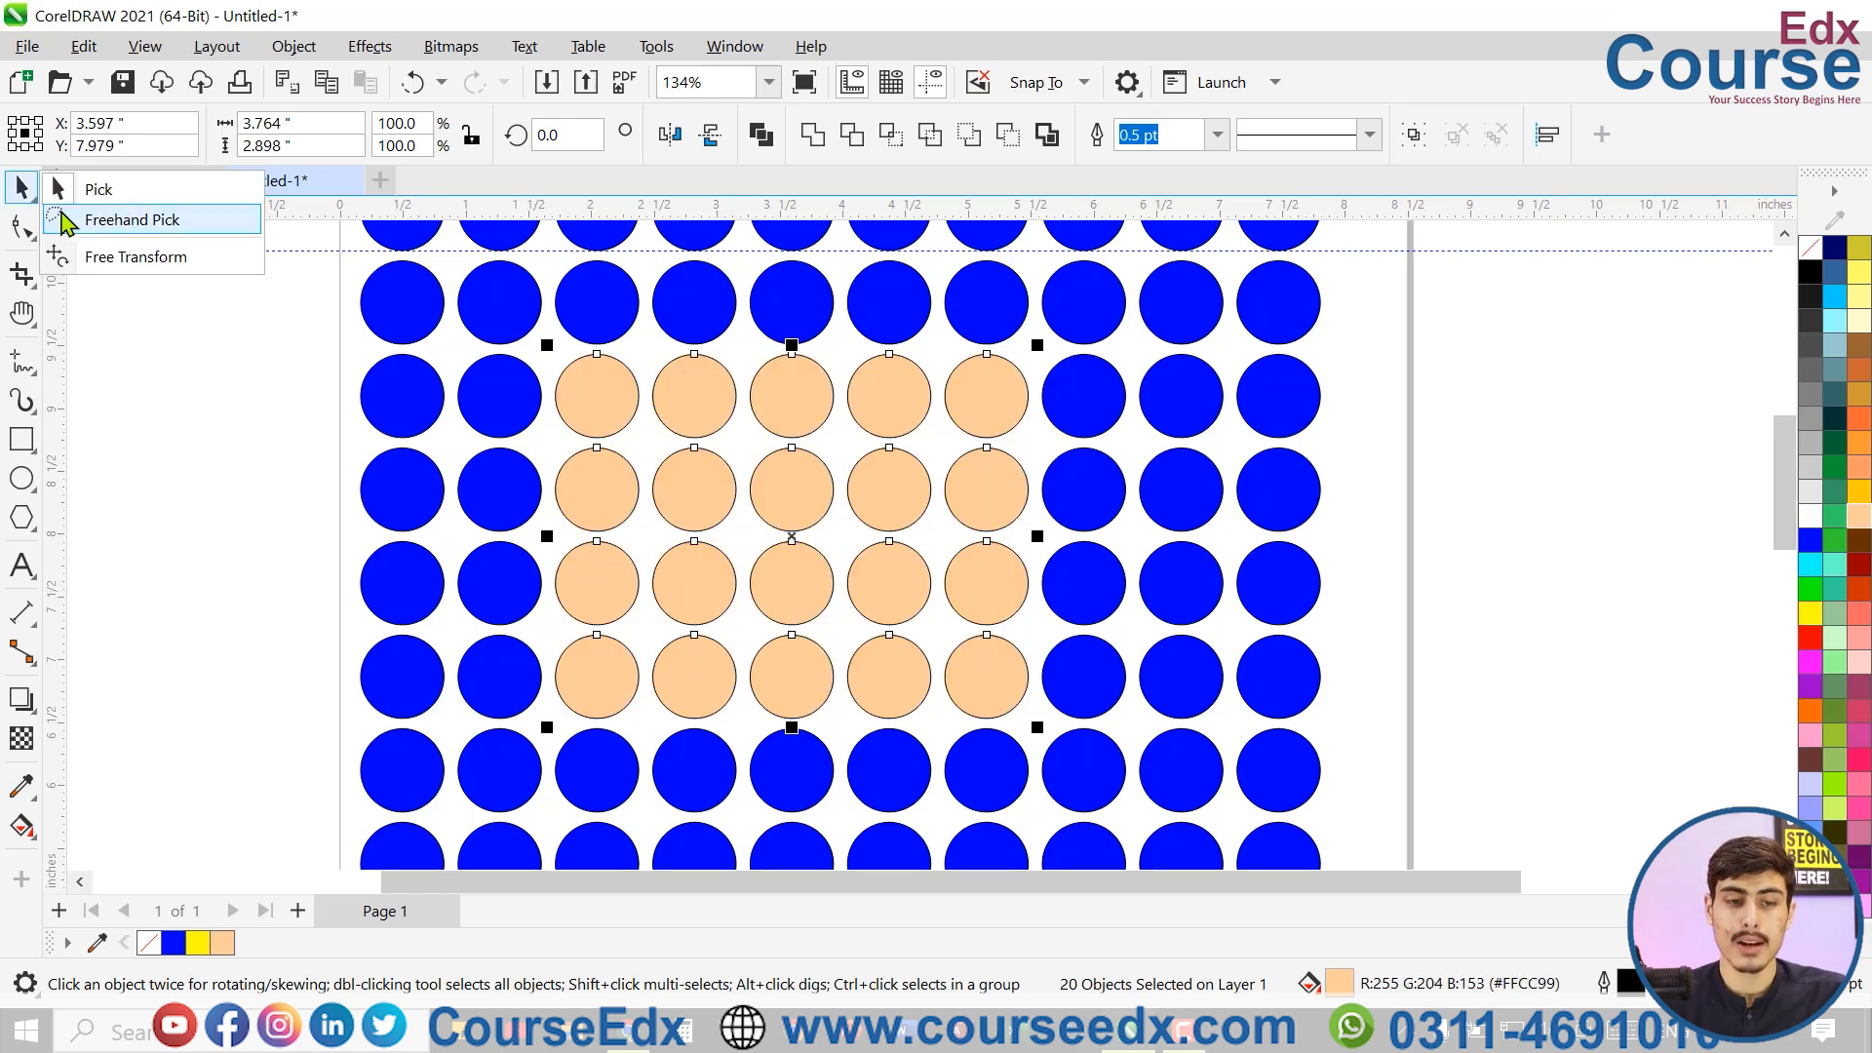
click(187, 432)
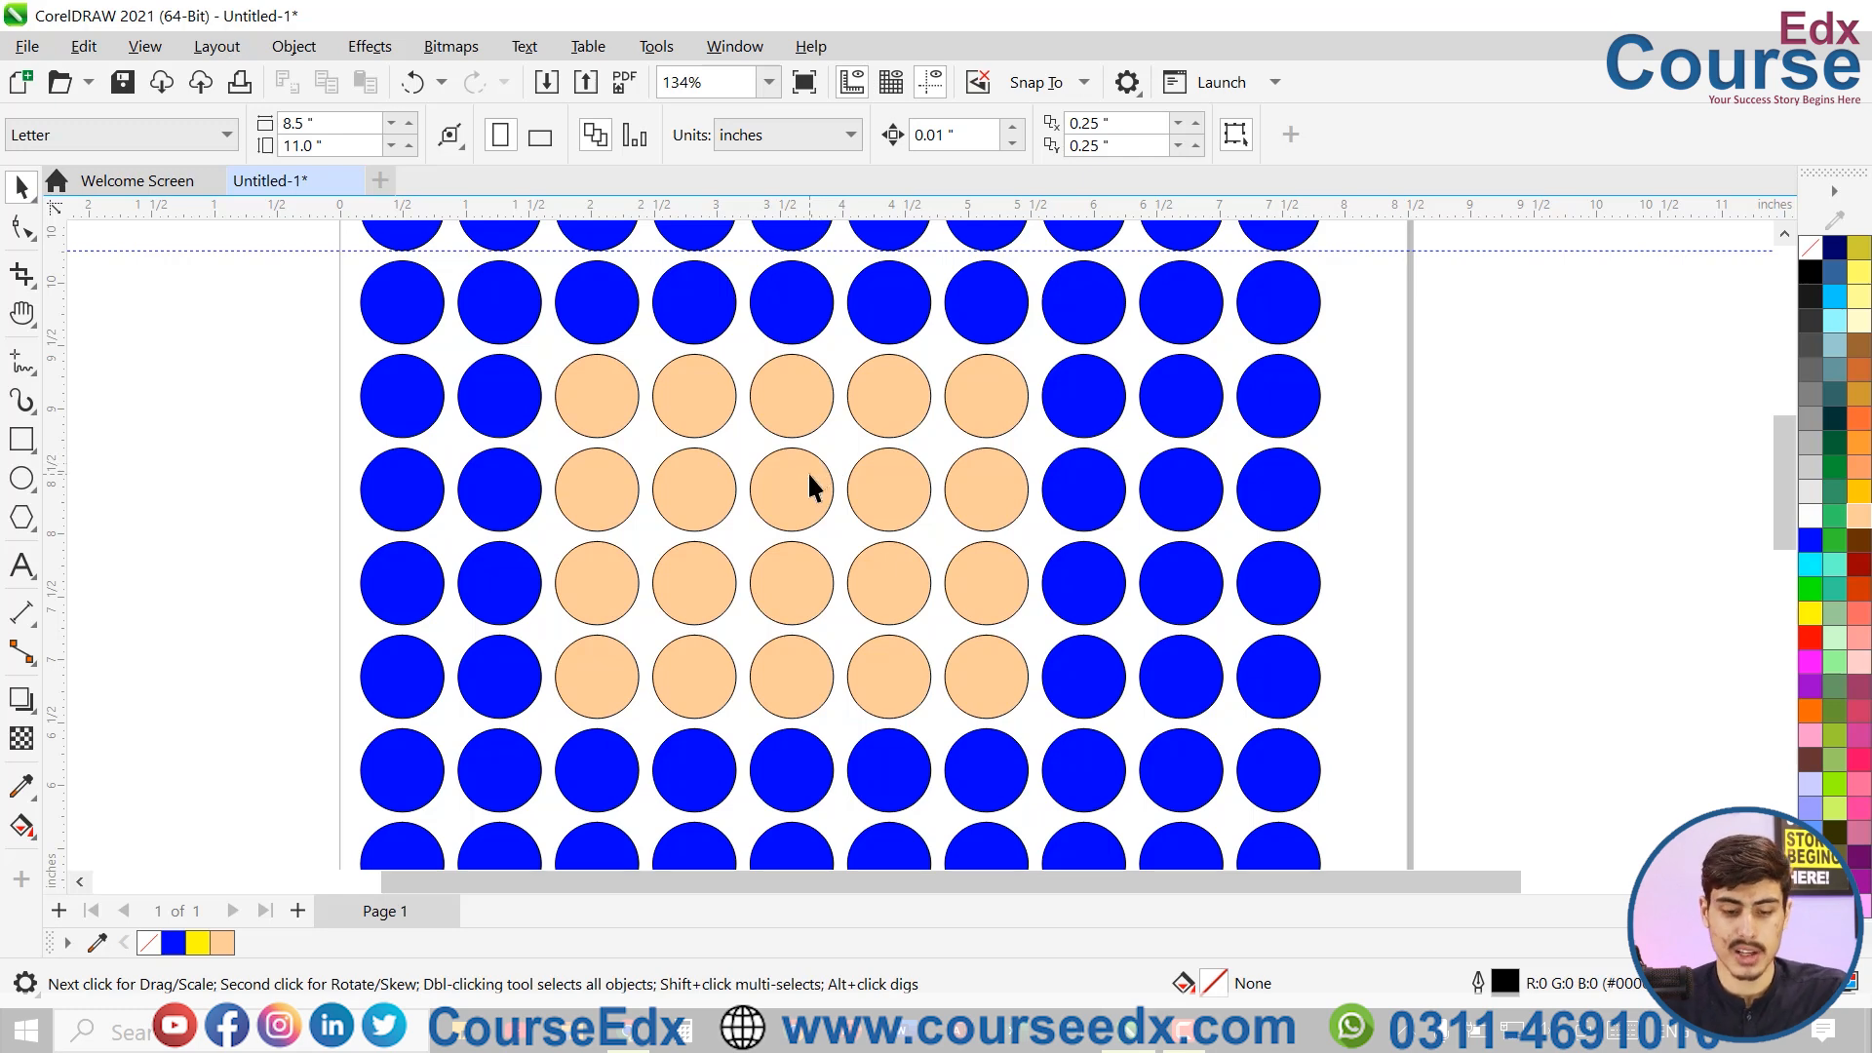
scroll(809, 470, down, 3)
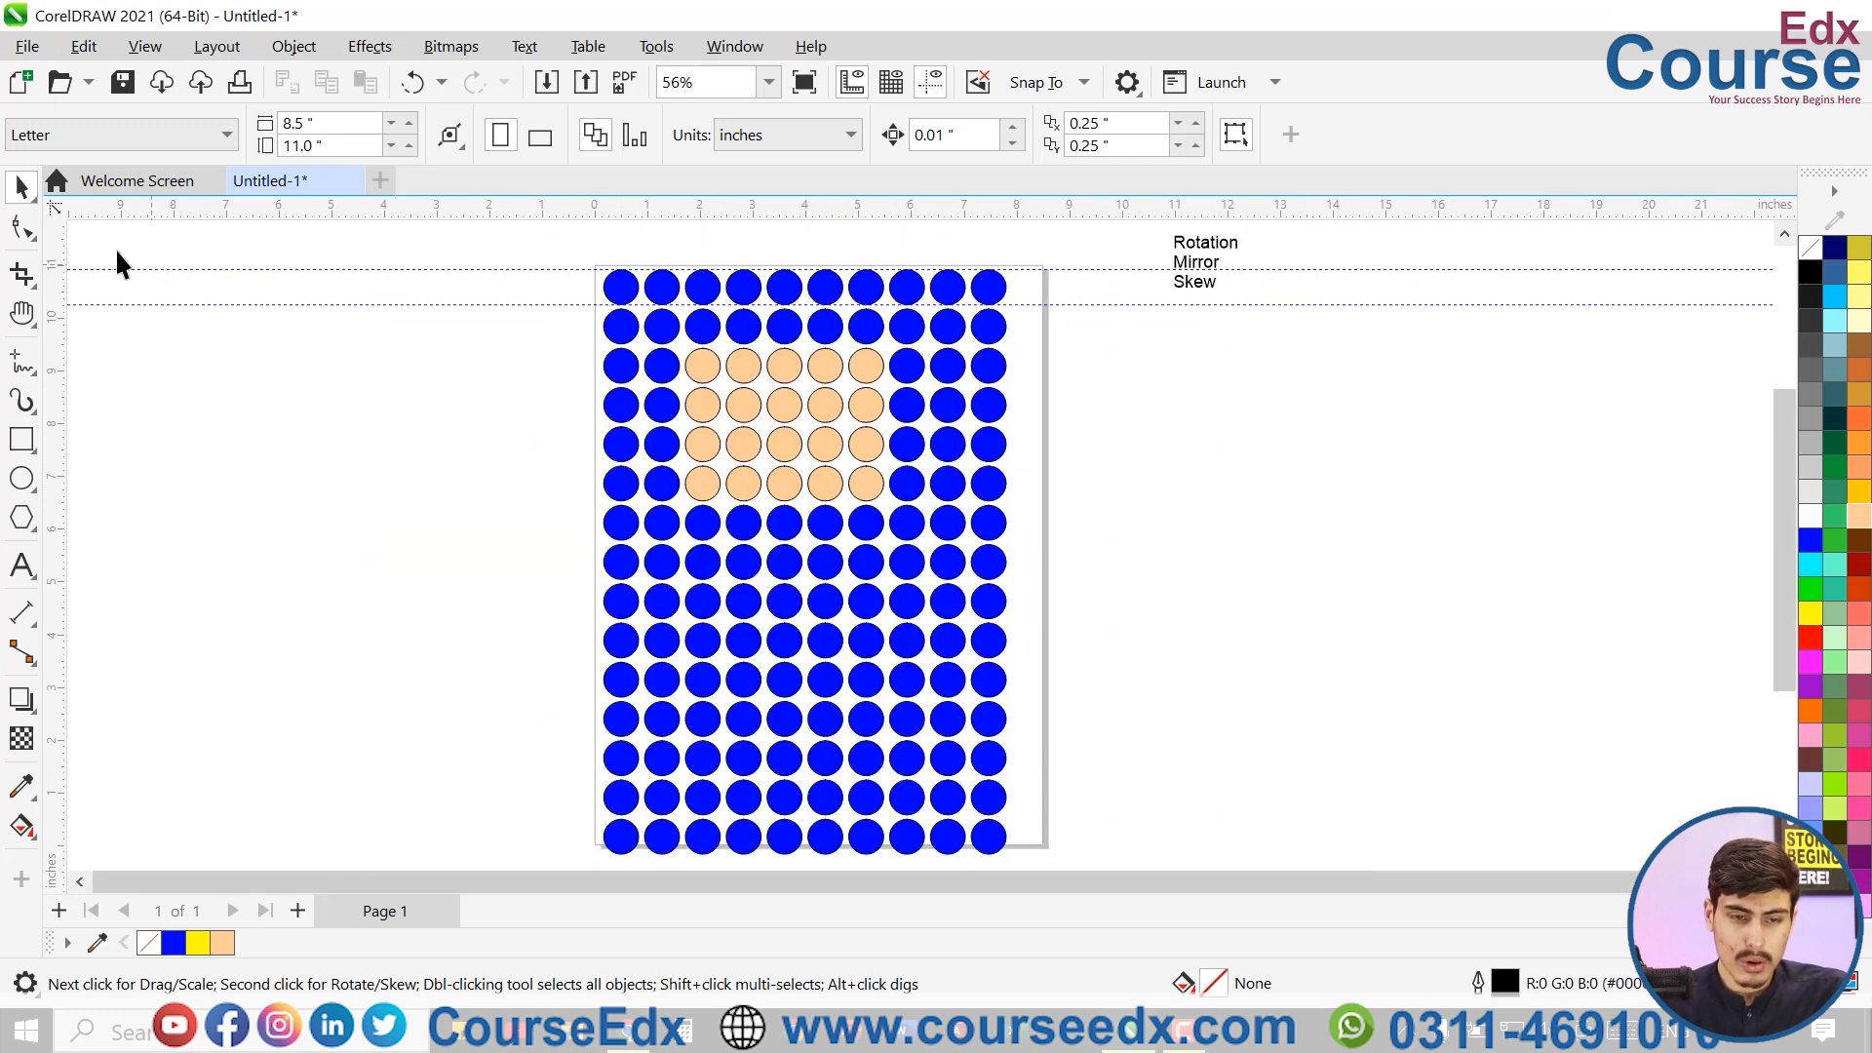
click(39, 201)
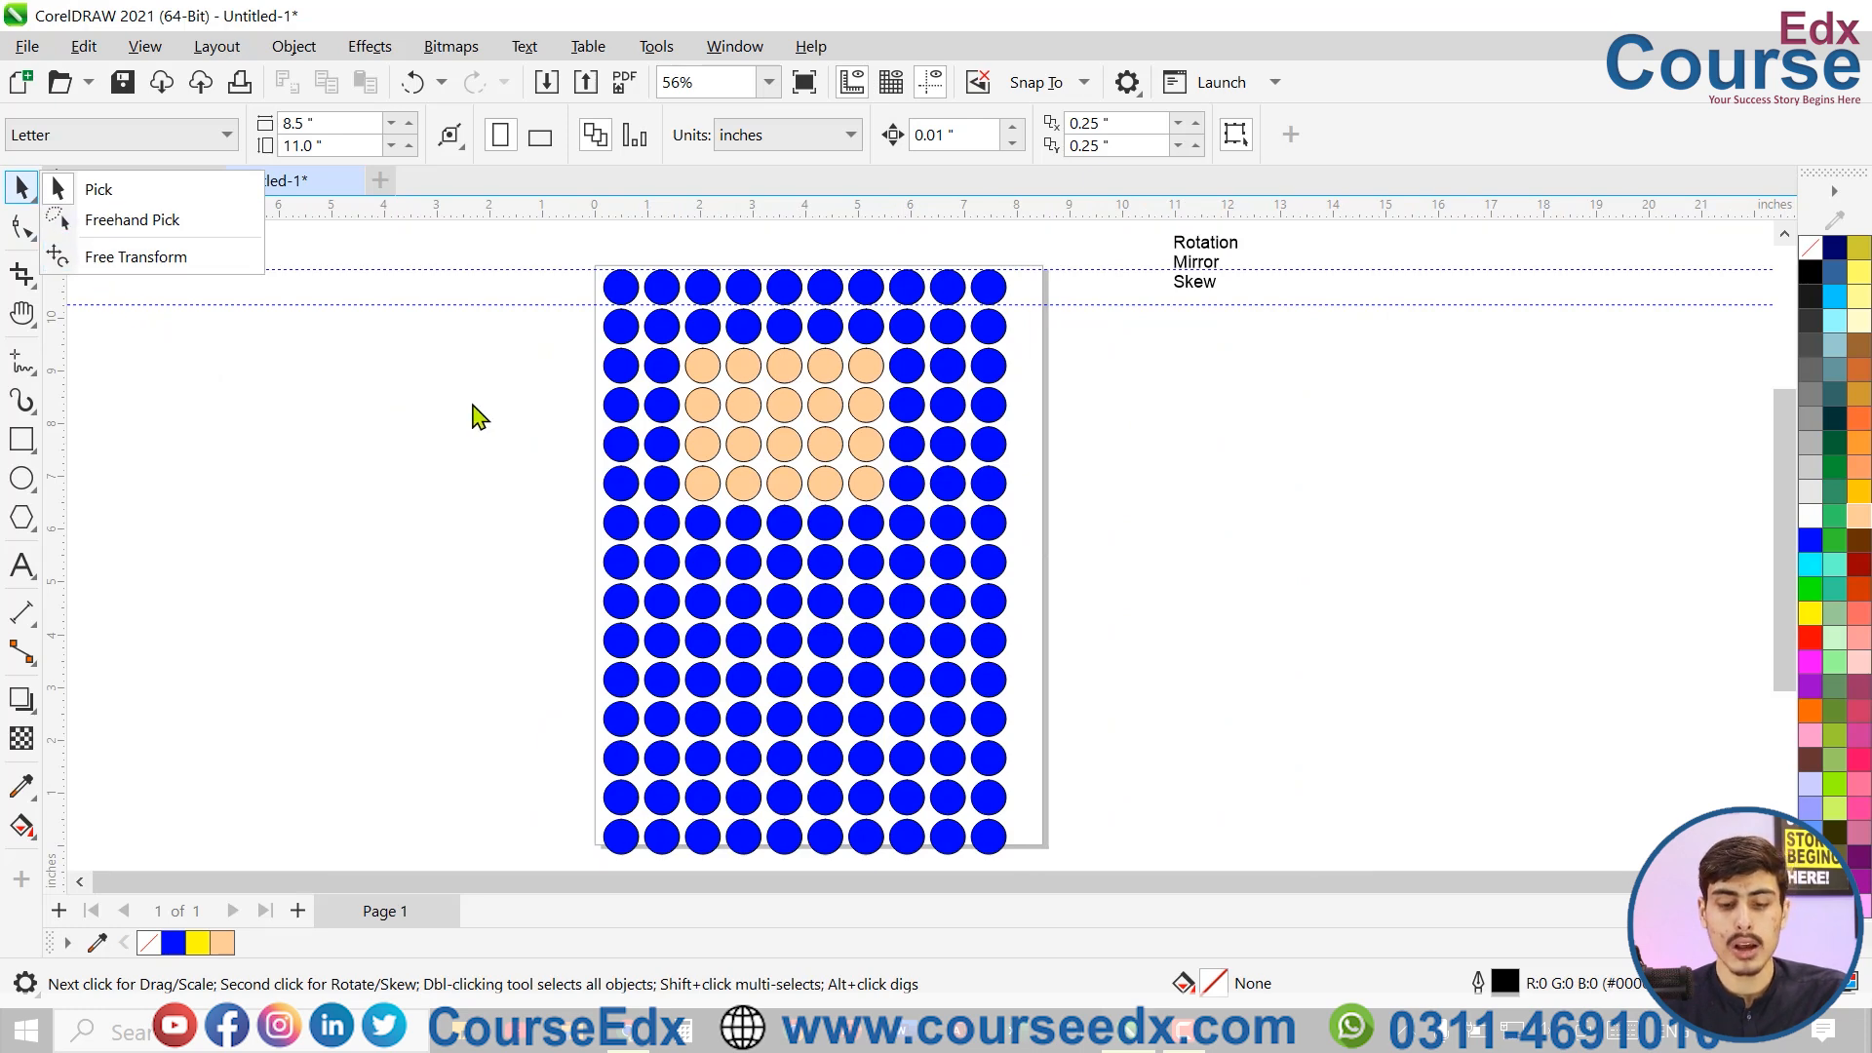
click(1148, 426)
- Move the Rotation, Mirror, Skew text beside the page about 1.1 inches closer to the circle grid
key(h)
drag(985, 564, 735, 788)
scroll(888, 661, up, 3)
key(space)
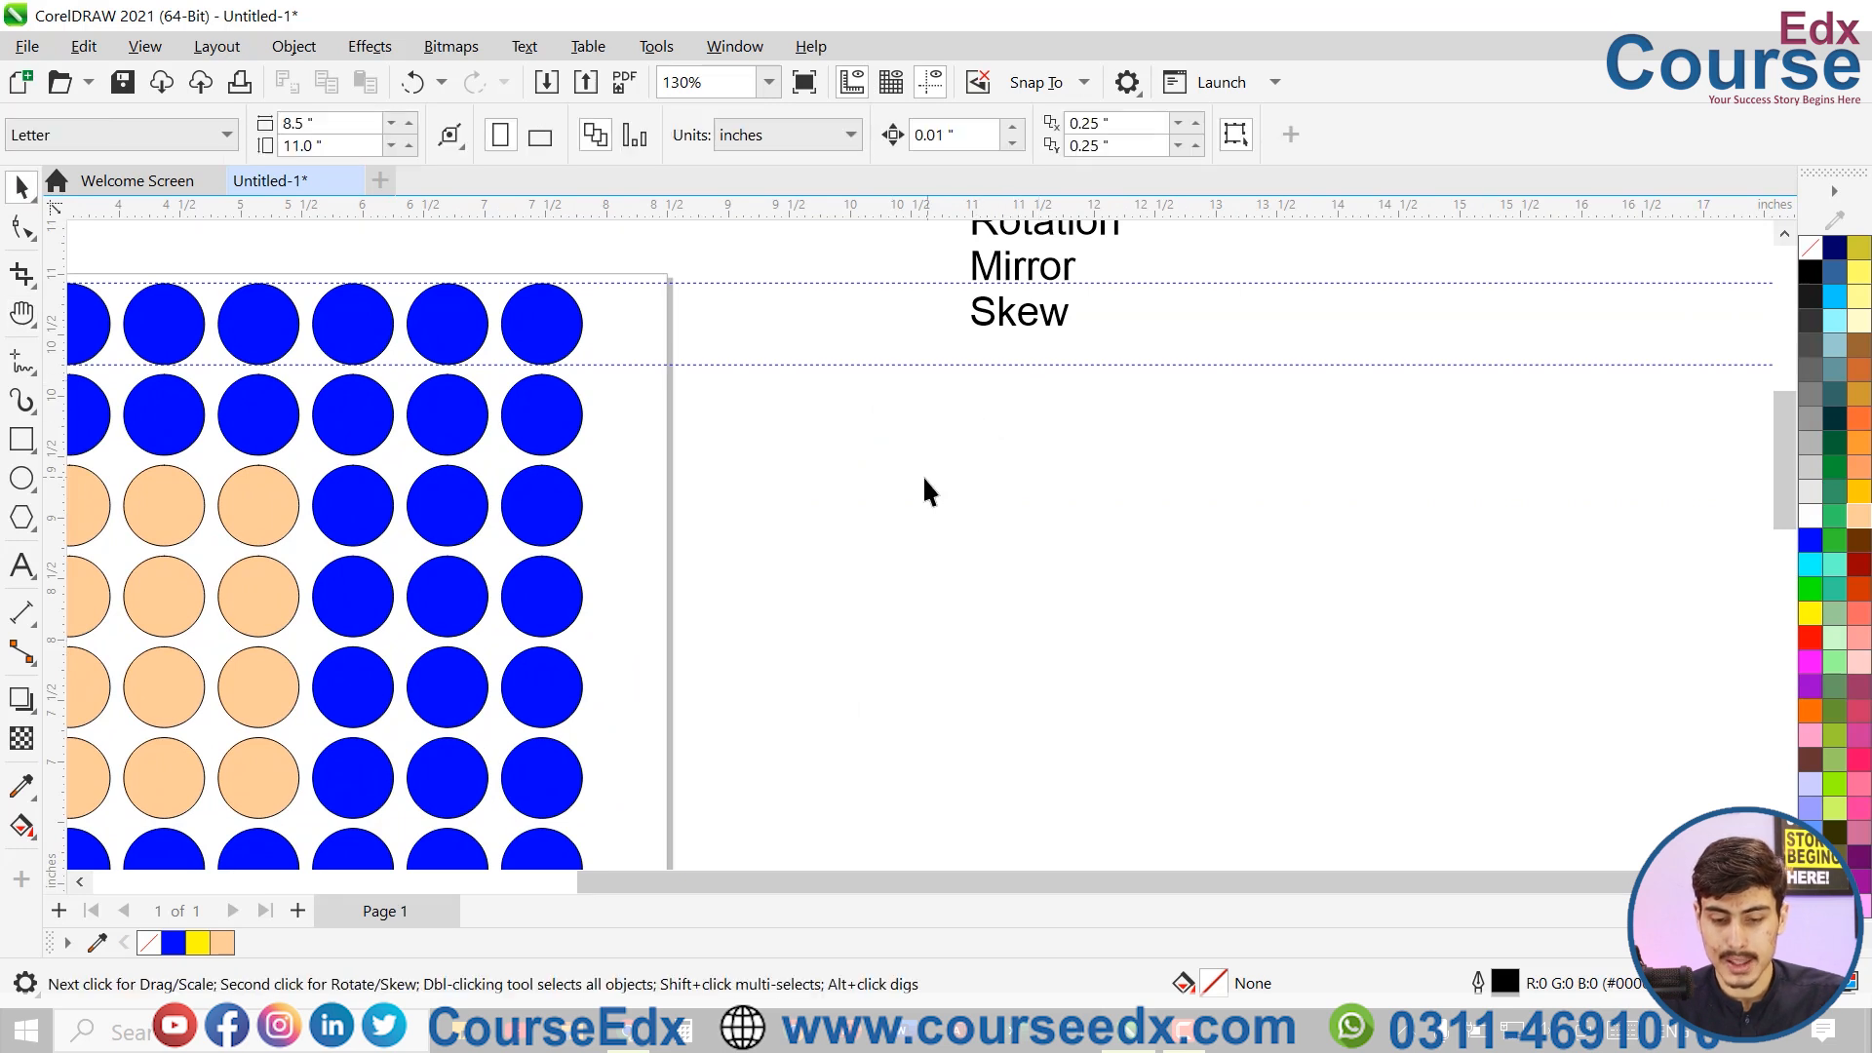
key(h)
drag(923, 476, 811, 669)
key(space)
scroll(837, 635, up, 2)
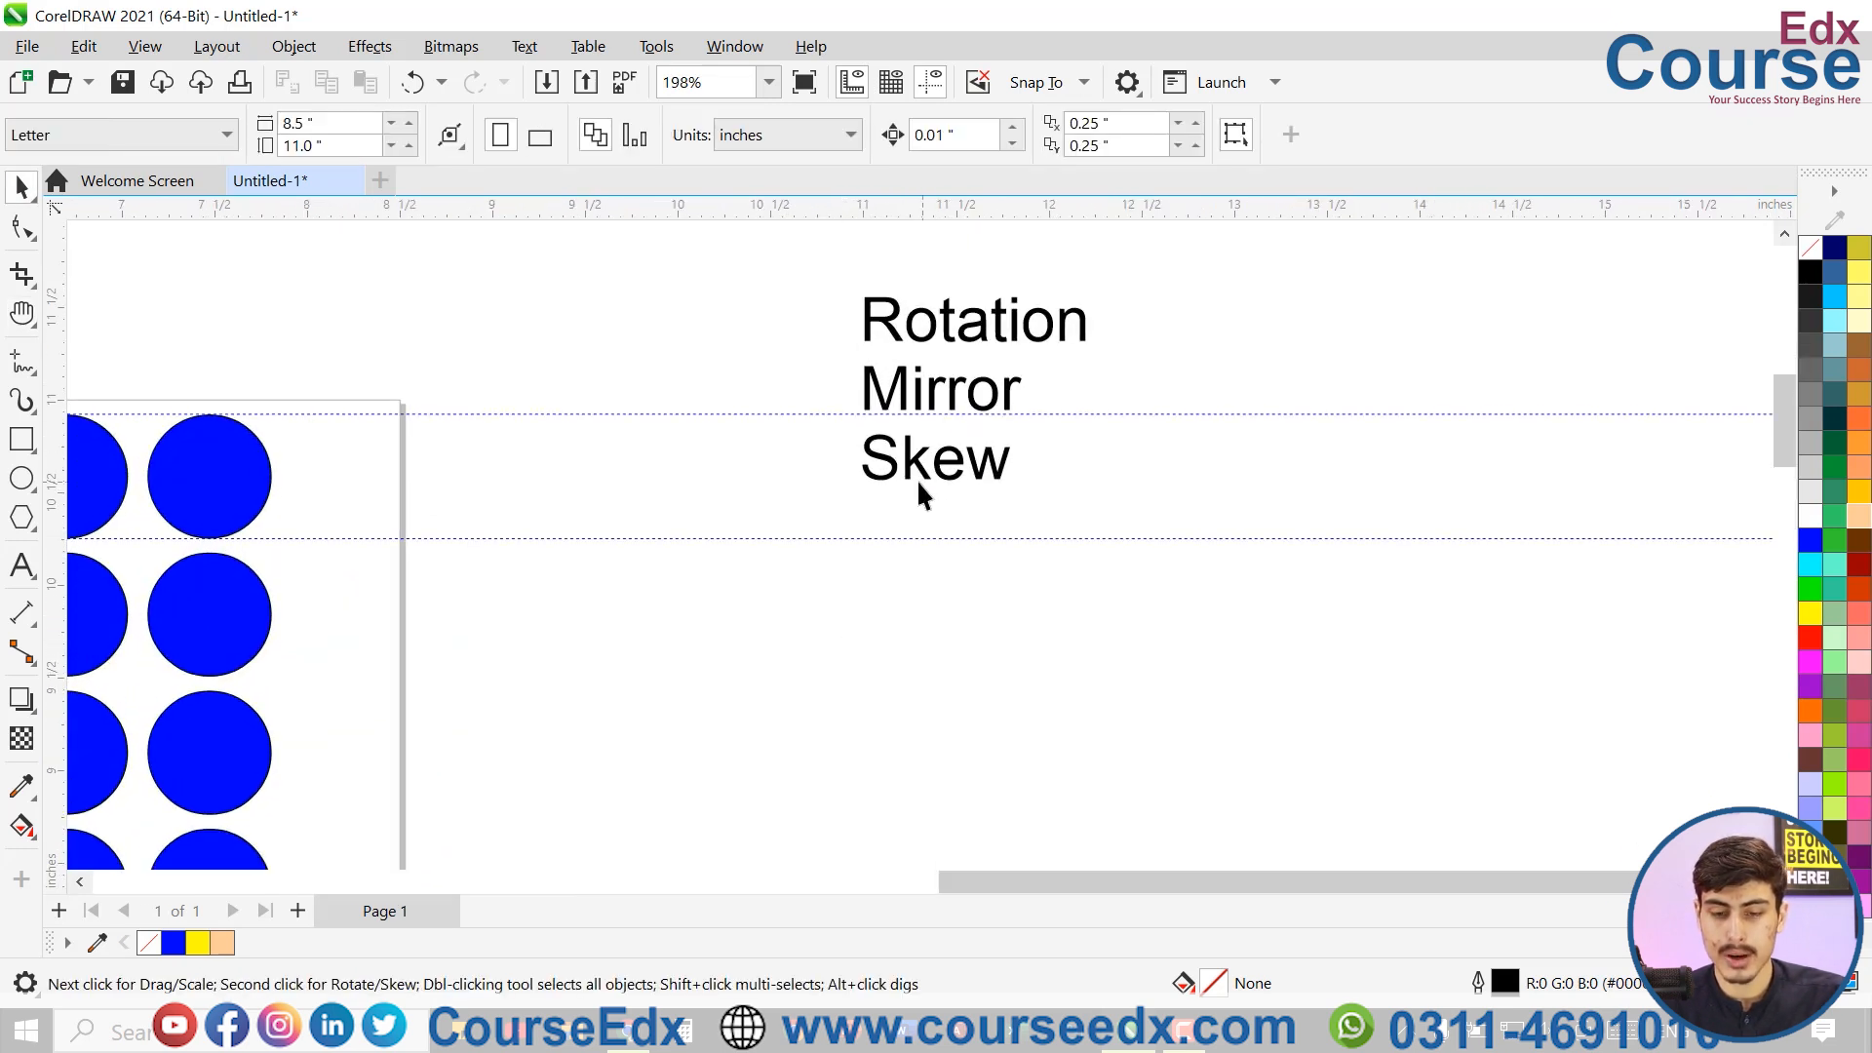
key(h)
drag(951, 439, 877, 547)
key(space)
drag(849, 438, 650, 437)
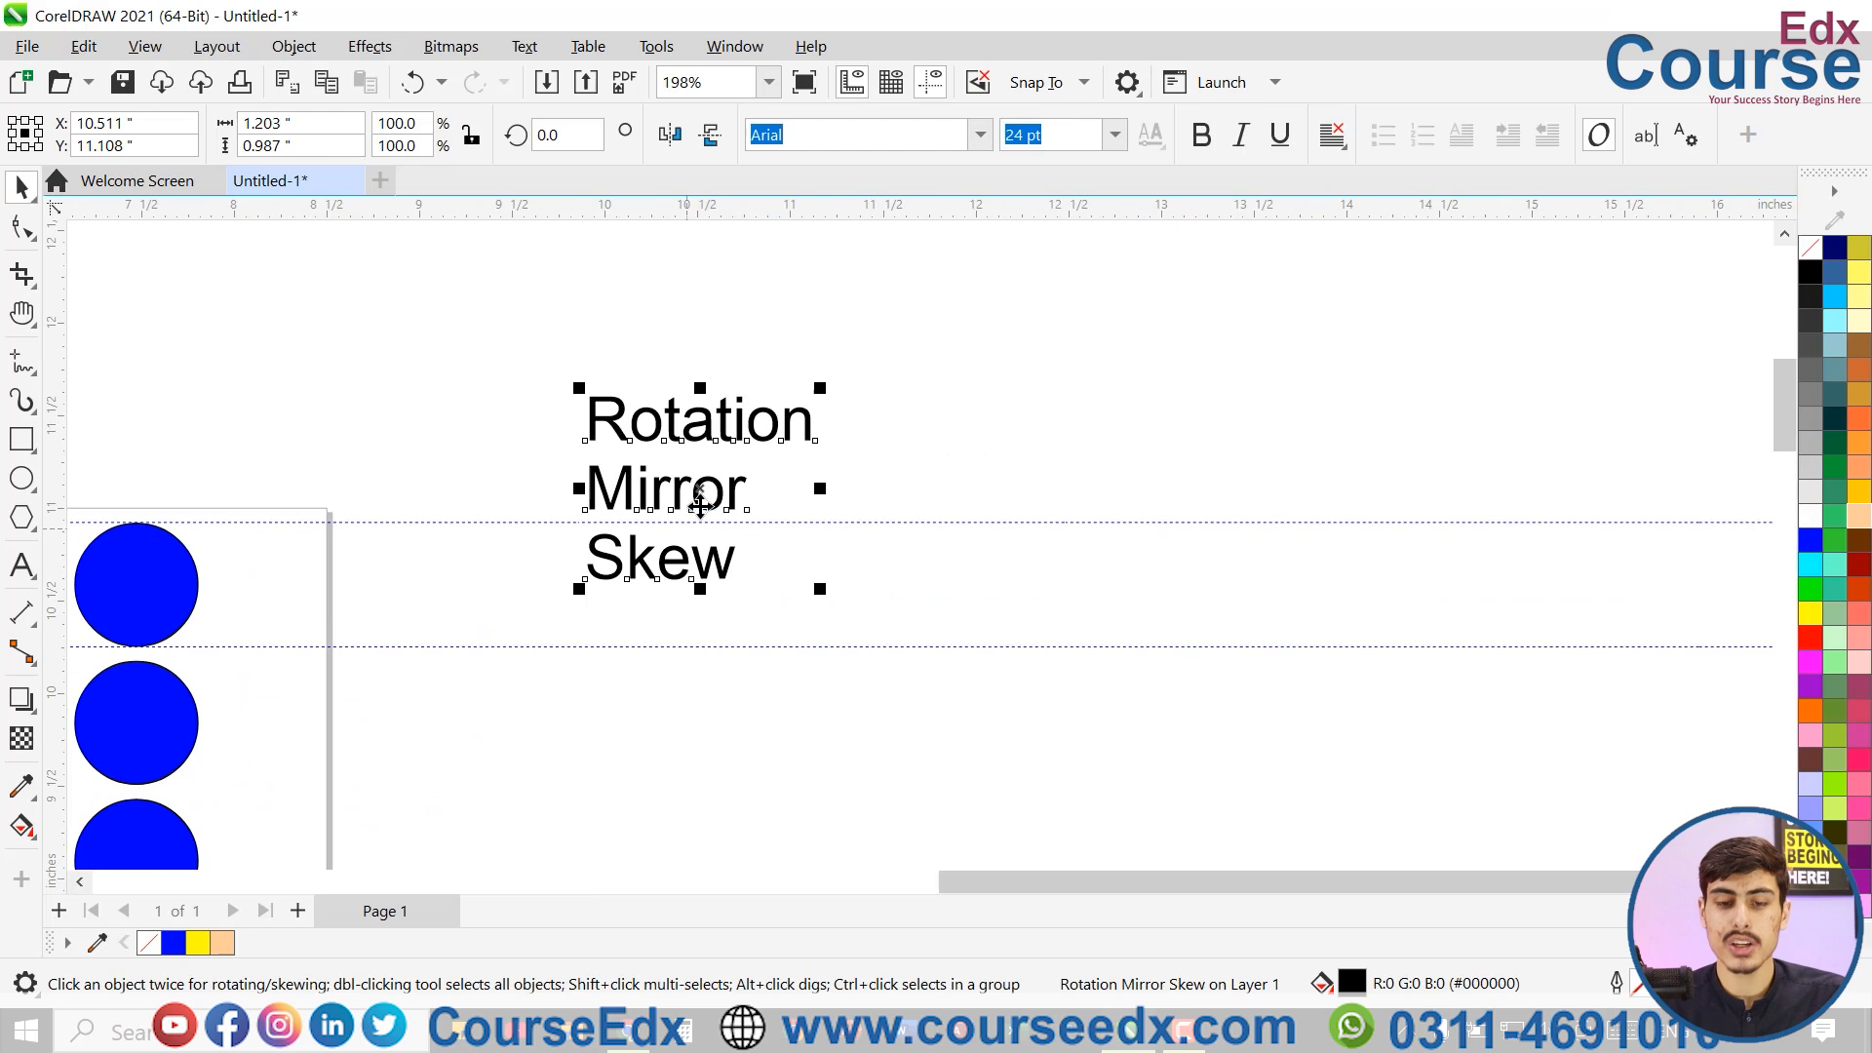
- Place a copy of the Rotation, Mirror, Skew text about 2 inches to the right and slightly below the original
scroll(706, 524, up, 1)
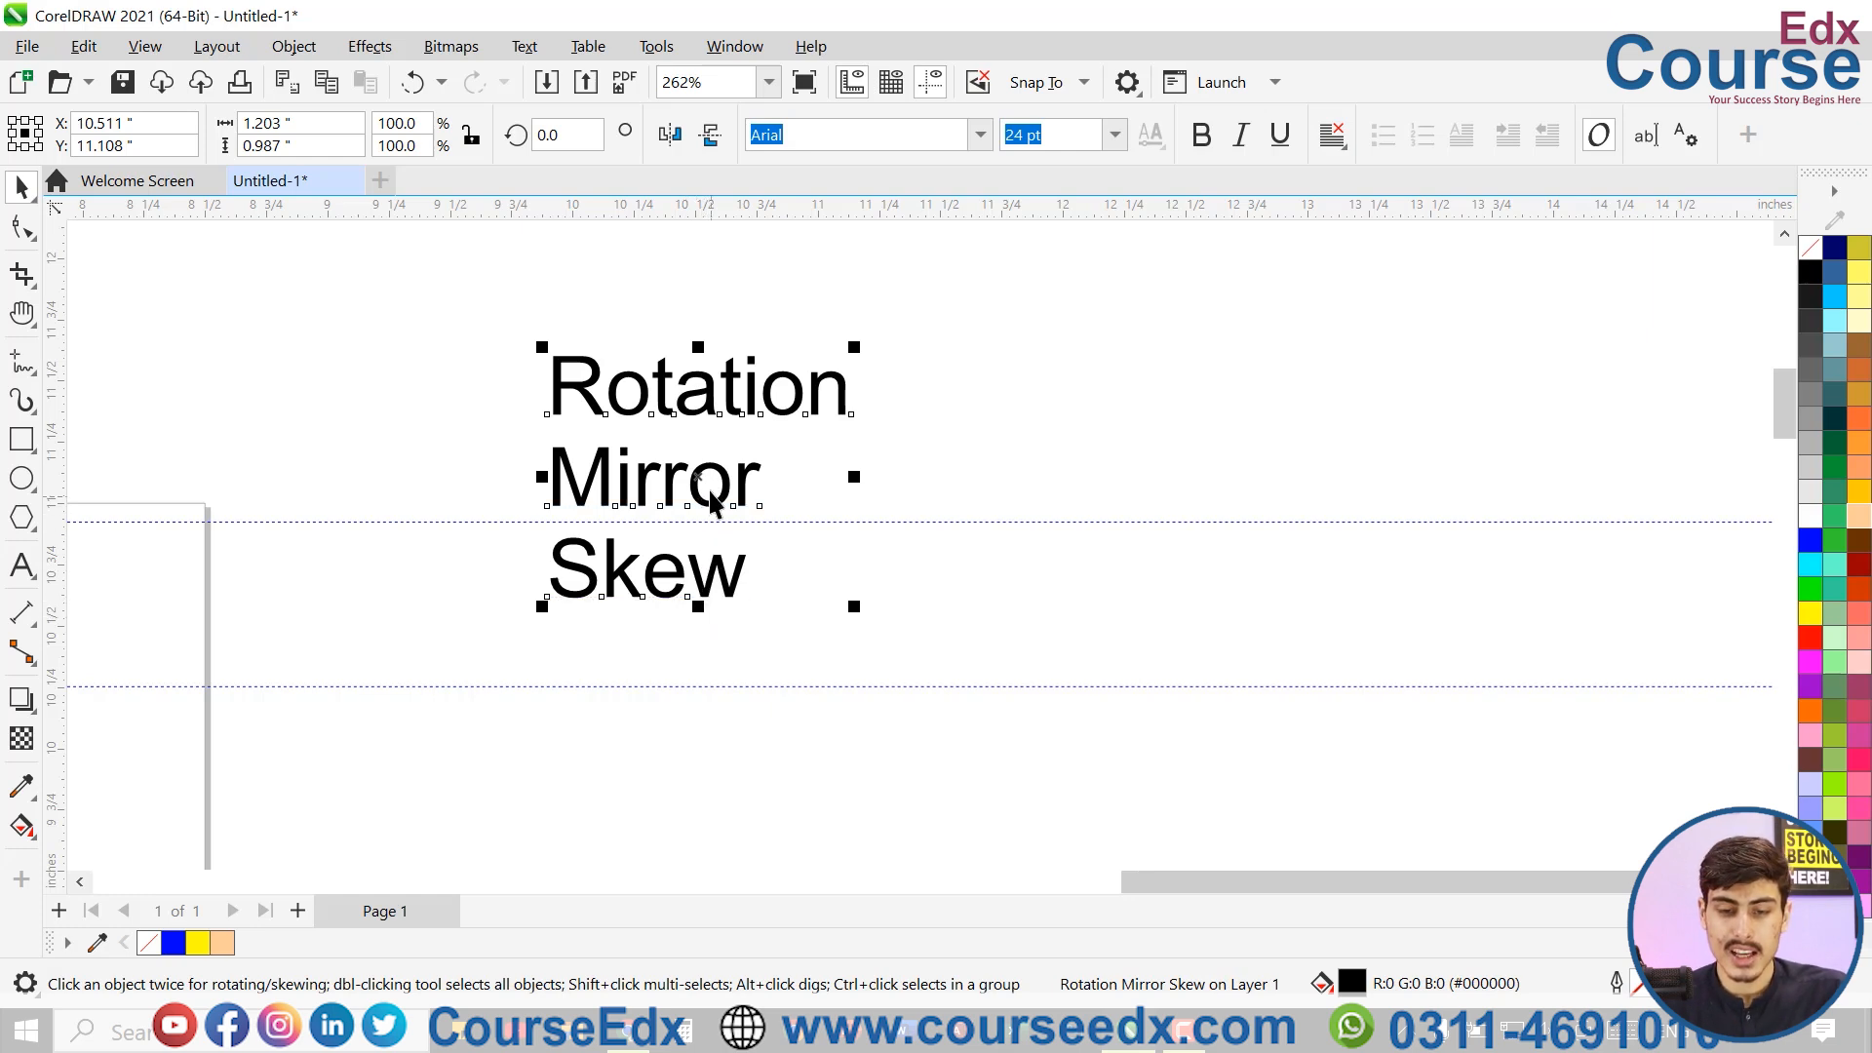
drag(700, 469, 1198, 535)
right_click(1198, 535)
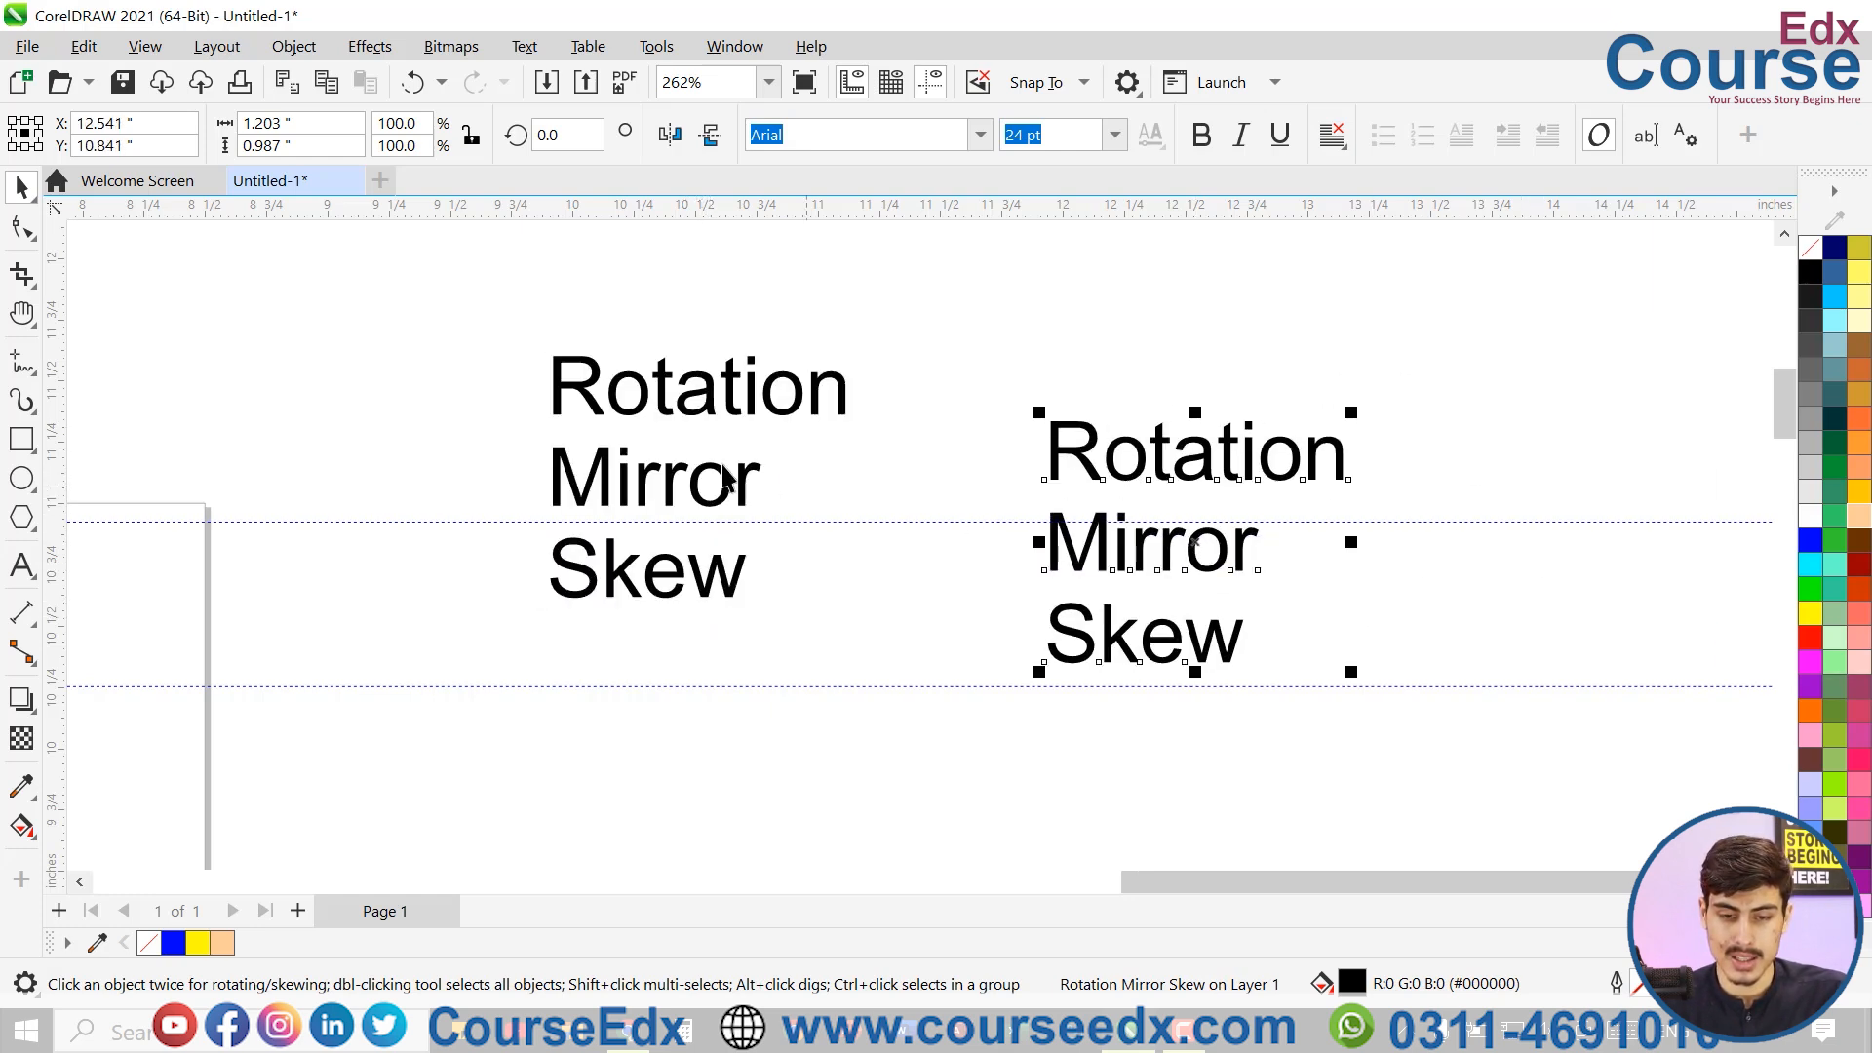